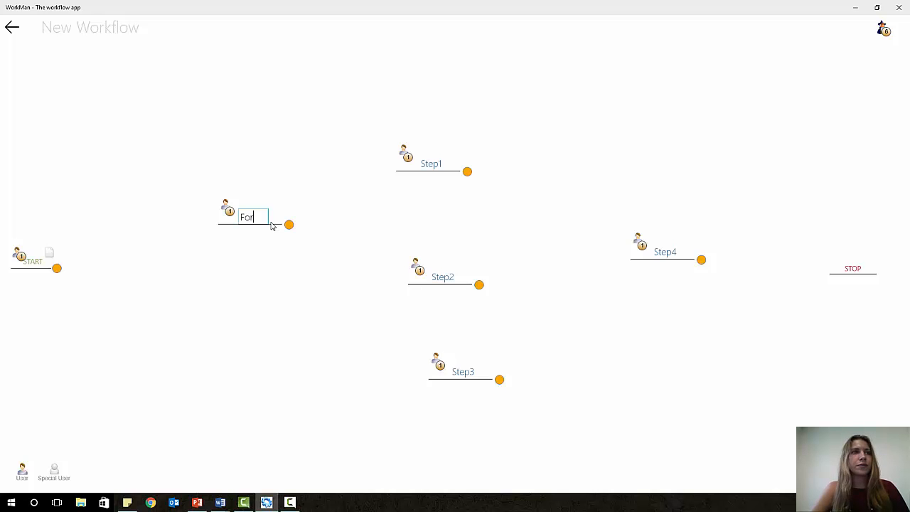
# Confirm the name Fork for the state after START, and rename the Step4 state as Join
pyautogui.press('Return')
pyautogui.click(671, 251)
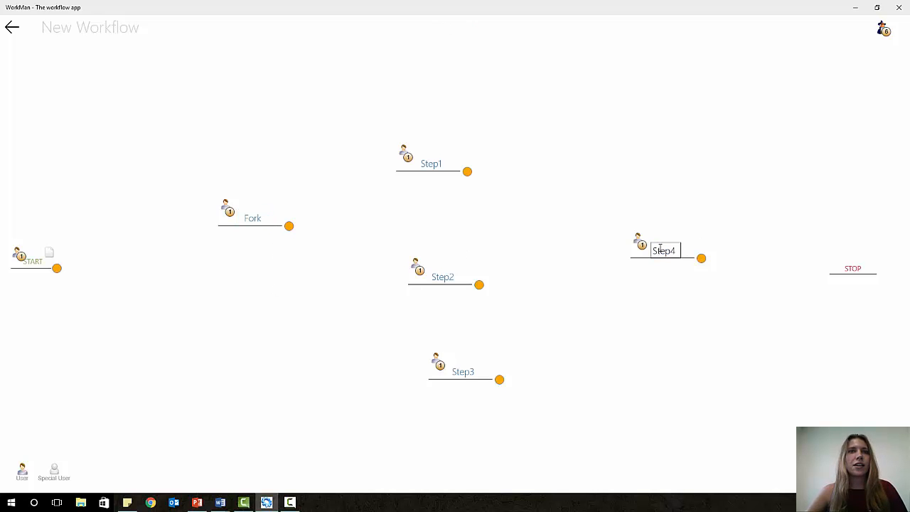
pyautogui.moveTo(657, 248); pyautogui.dragTo(684, 253)
pyautogui.write('S')
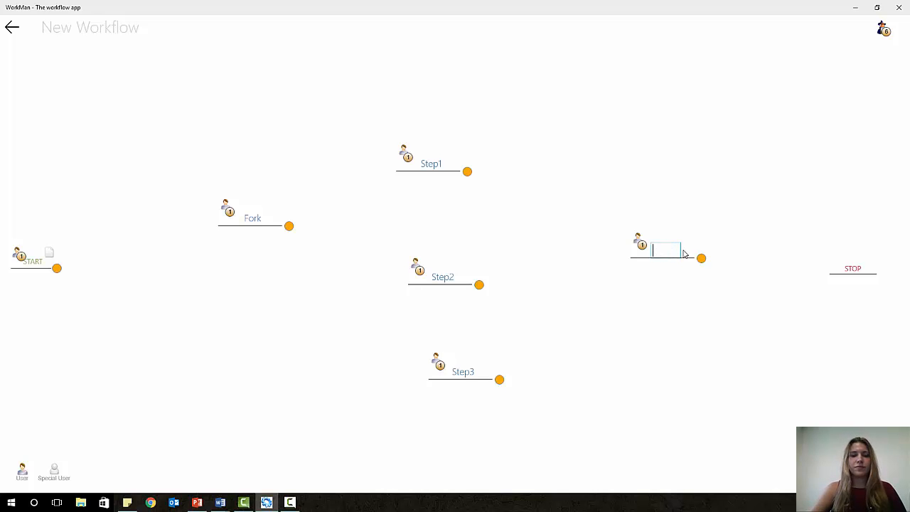
pyautogui.click(609, 322)
# Rename the three middle states Step1, Step2 and Step3 as A, B and C
pyautogui.click(427, 165)
pyautogui.moveTo(422, 163); pyautogui.dragTo(443, 165)
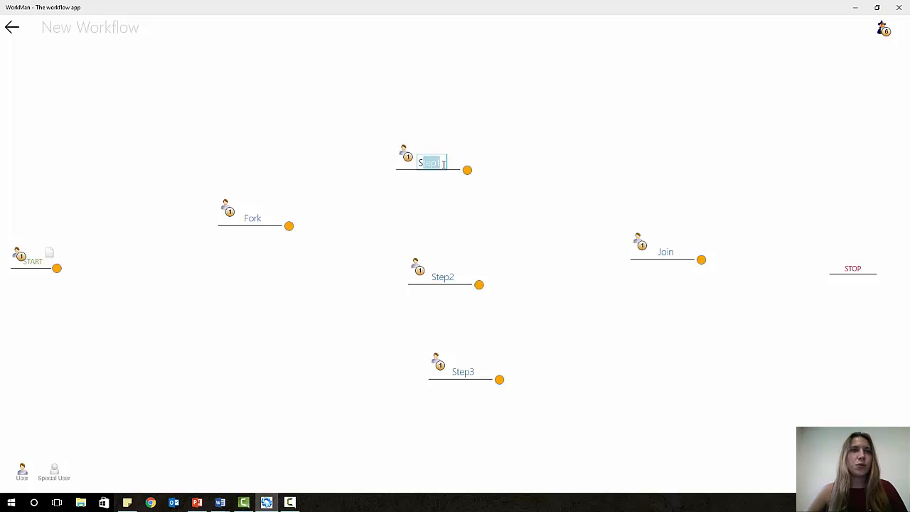
pyautogui.press('BackSpace')
pyautogui.press('BackSpace')
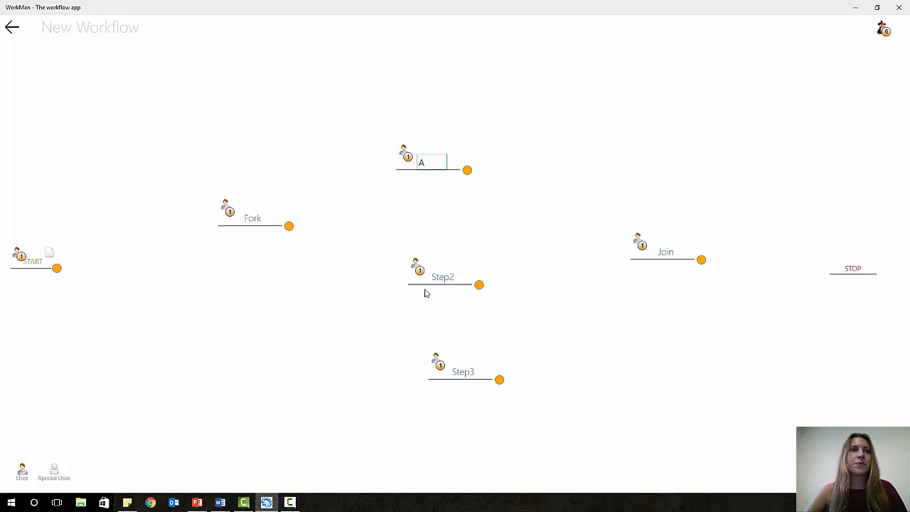
pyautogui.click(436, 277)
pyautogui.moveTo(430, 277); pyautogui.dragTo(465, 277)
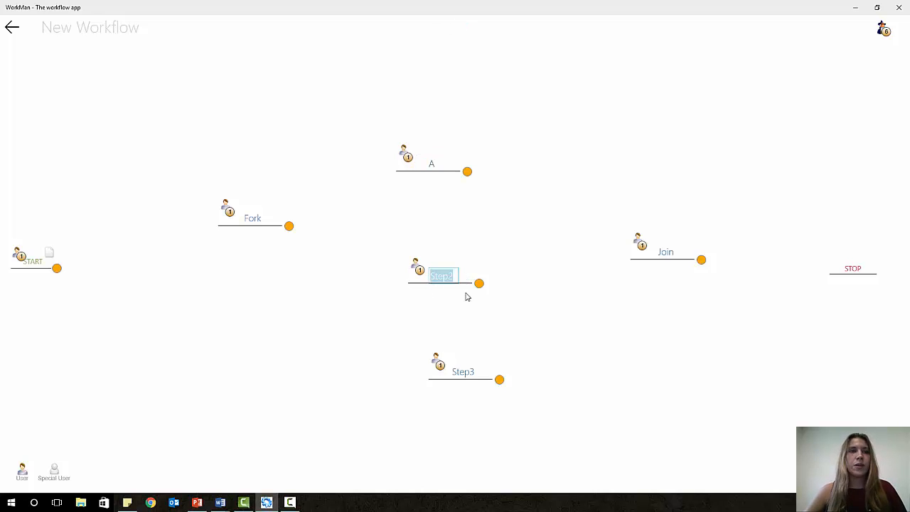
pyautogui.write('B')
pyautogui.click(461, 373)
pyautogui.doubleClick(452, 370)
pyautogui.write('C')
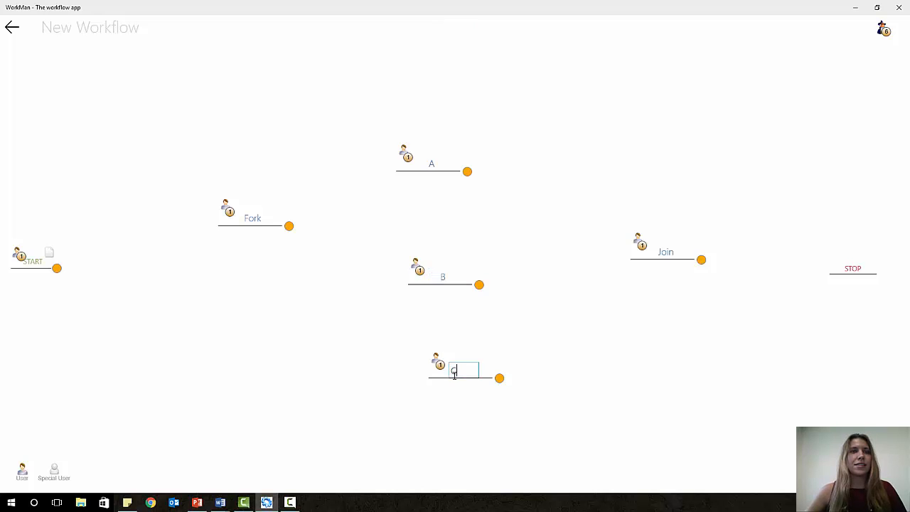
pyautogui.click(550, 334)
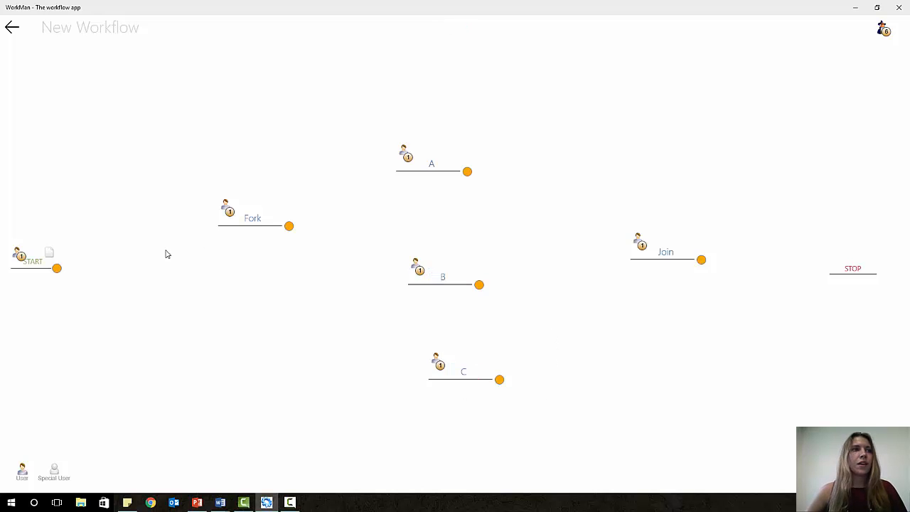
# Connect START to Fork, and link one shared Fork action to states A, B and C
pyautogui.moveTo(57, 268); pyautogui.dragTo(436, 168)
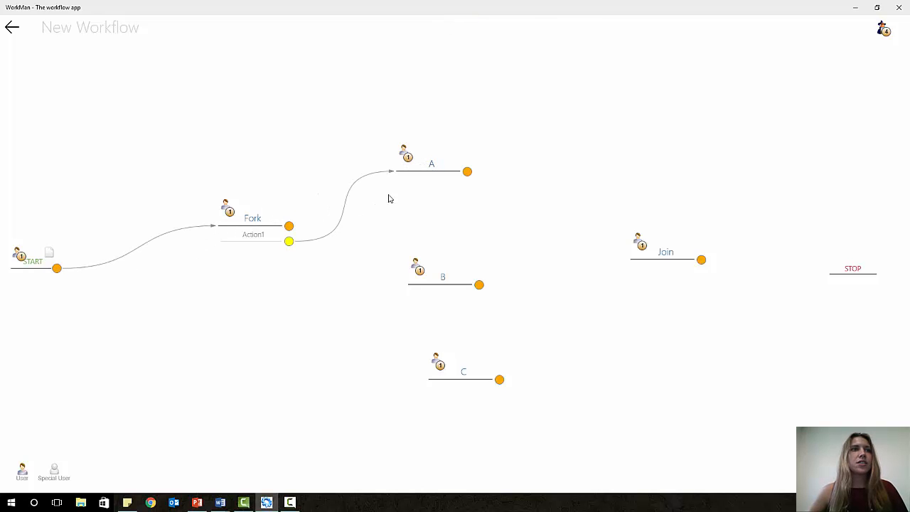
pyautogui.moveTo(289, 243); pyautogui.dragTo(443, 282)
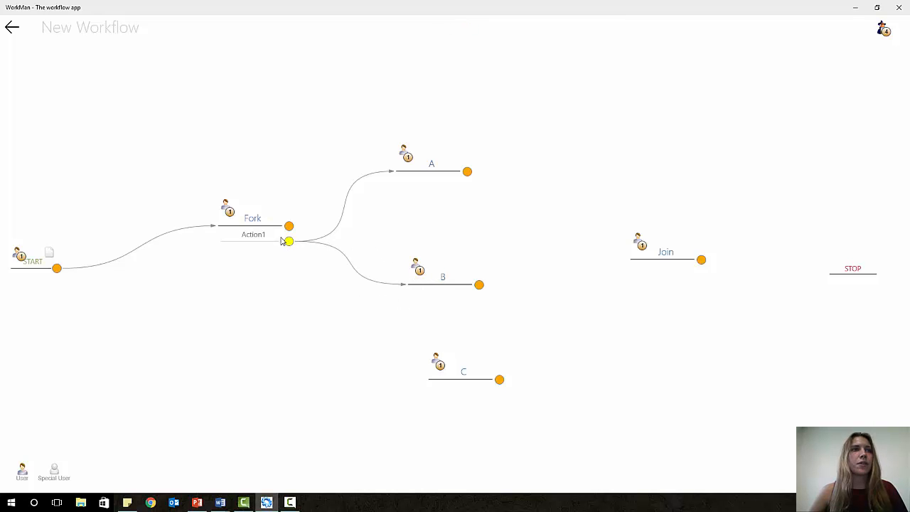
pyautogui.moveTo(290, 245); pyautogui.dragTo(464, 375)
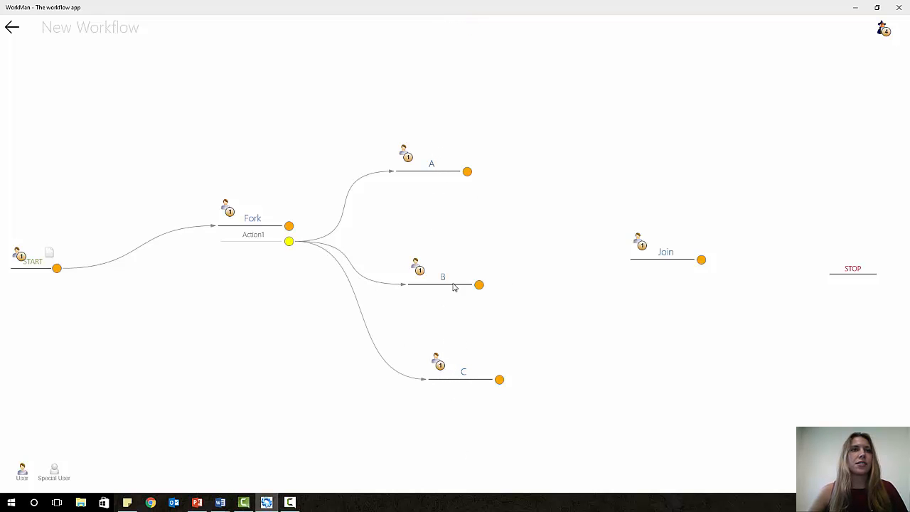
# Connect each of the parallel states A, B and C to the Join state
pyautogui.moveTo(468, 173); pyautogui.dragTo(657, 257)
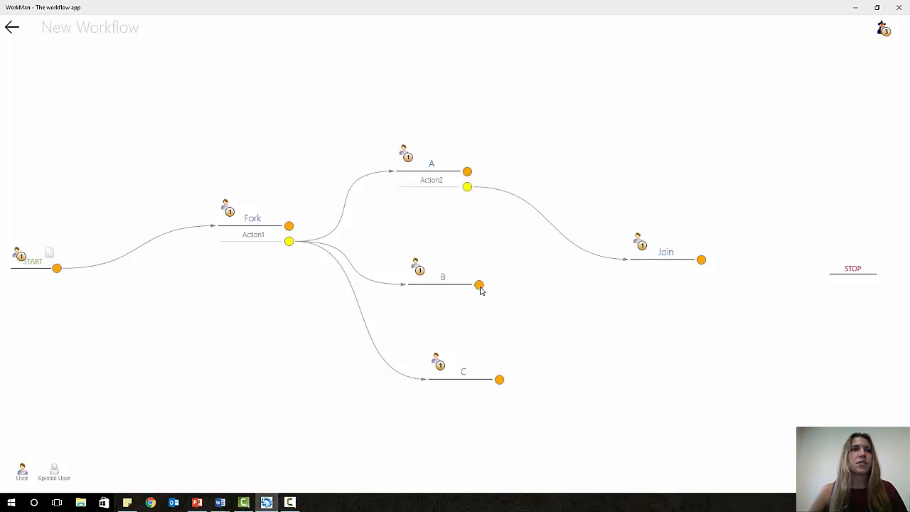
pyautogui.moveTo(479, 285); pyautogui.dragTo(666, 258)
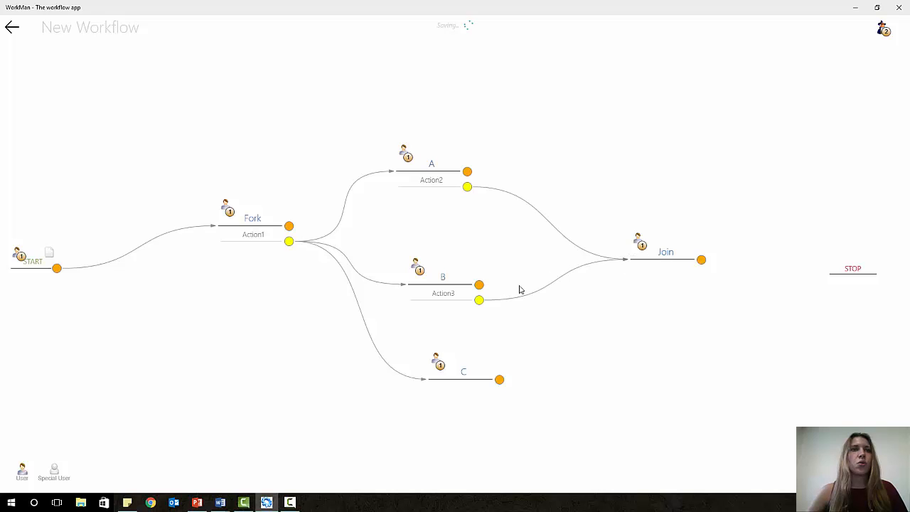
pyautogui.moveTo(498, 378); pyautogui.dragTo(855, 275)
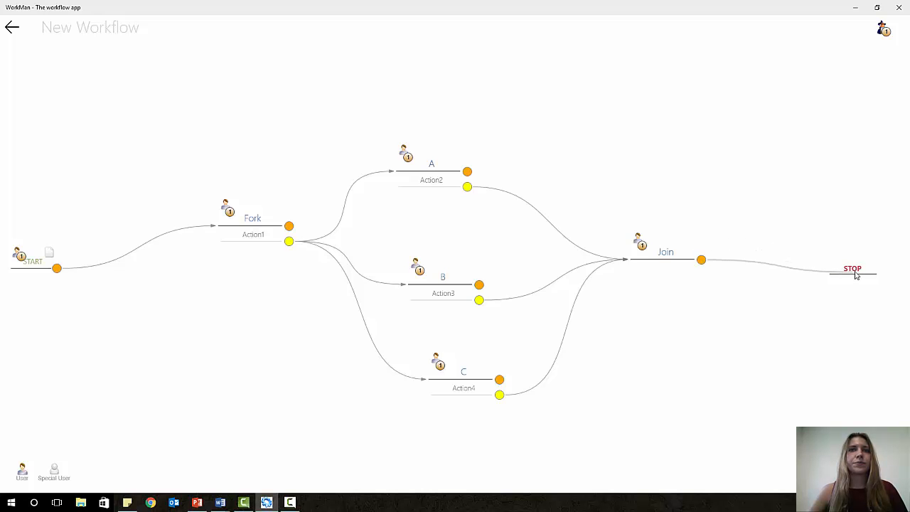
# Connect the Join state to STOP
pyautogui.moveTo(701, 260); pyautogui.dragTo(847, 272)
pyautogui.moveTo(701, 259); pyautogui.dragTo(852, 275)
pyautogui.moveTo(702, 260); pyautogui.dragTo(857, 268)
pyautogui.moveTo(704, 260); pyautogui.dragTo(855, 268)
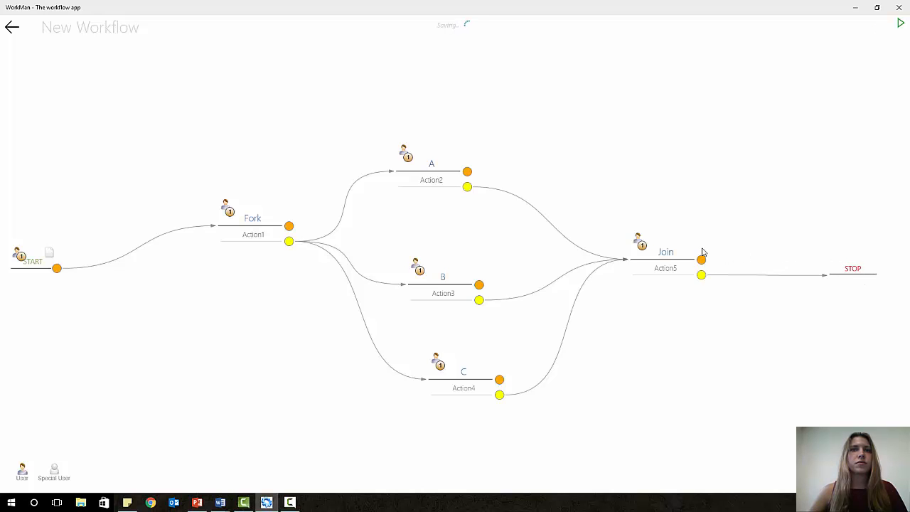
# Rename the action under the Fork state as Split
pyautogui.click(245, 234)
pyautogui.moveTo(244, 234); pyautogui.dragTo(269, 234)
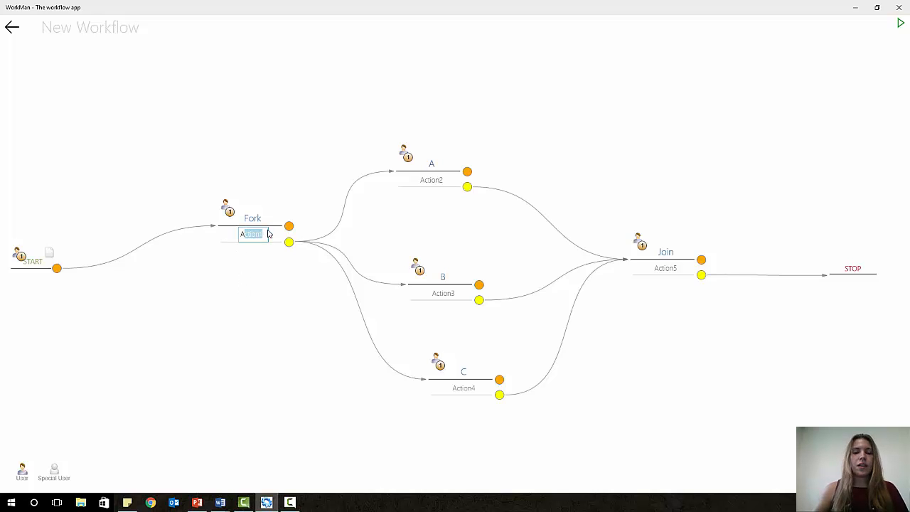
pyautogui.press('BackSpace')
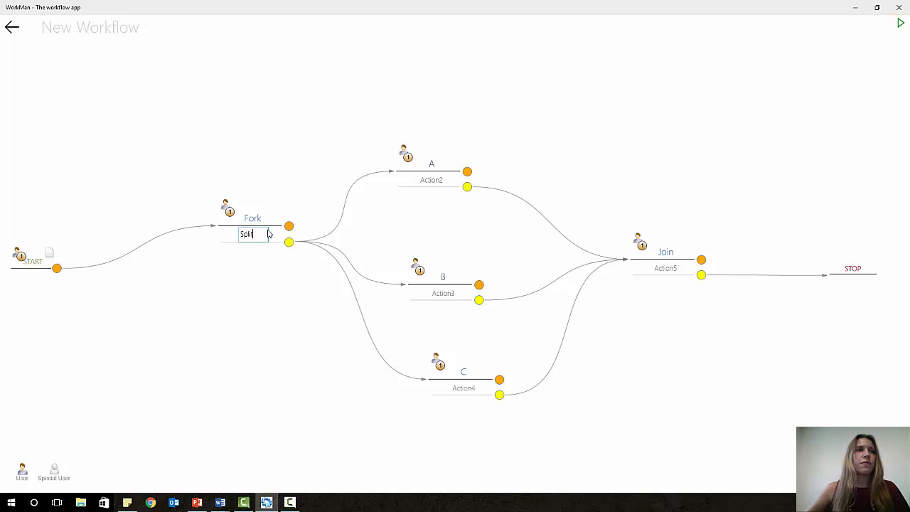
pyautogui.click(259, 320)
# Rename the actions under states A, B and C as Next
pyautogui.click(419, 180)
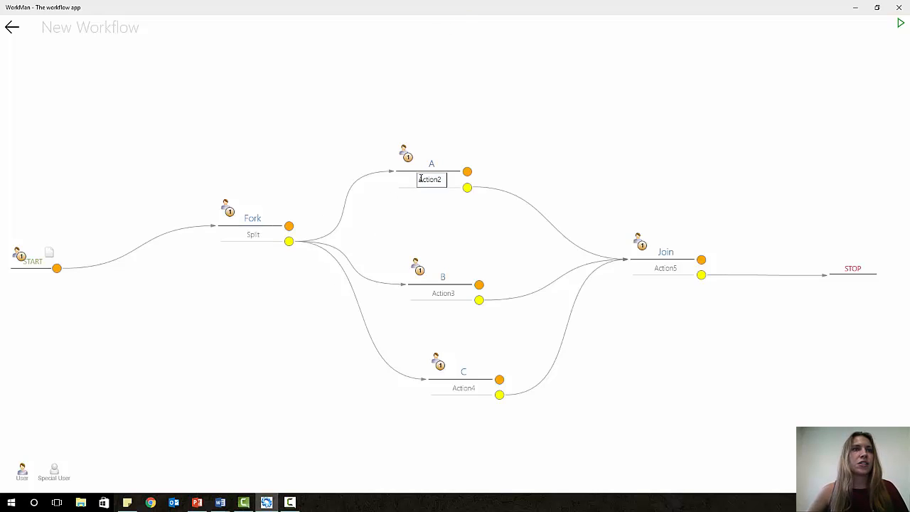
pyautogui.moveTo(420, 178); pyautogui.dragTo(447, 183)
pyautogui.write('Nex')
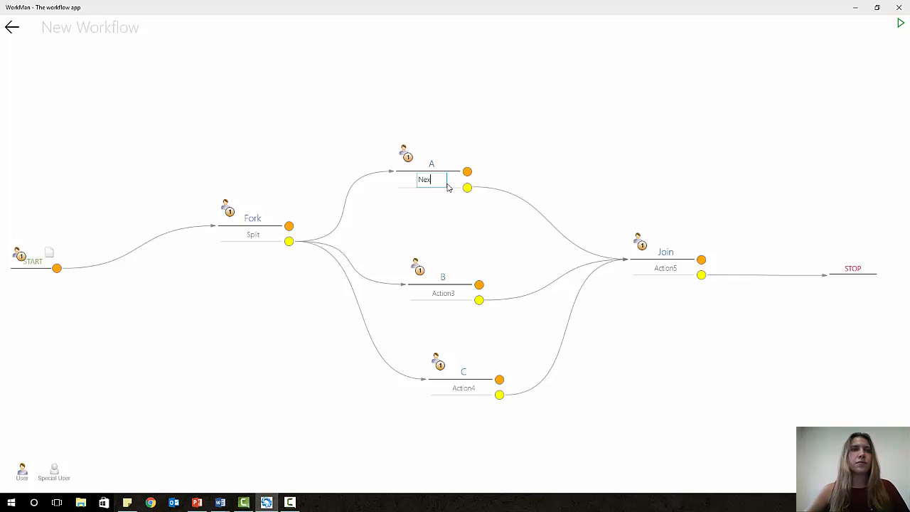
pyautogui.write('t')
pyautogui.click(446, 294)
pyautogui.moveTo(432, 293); pyautogui.dragTo(476, 299)
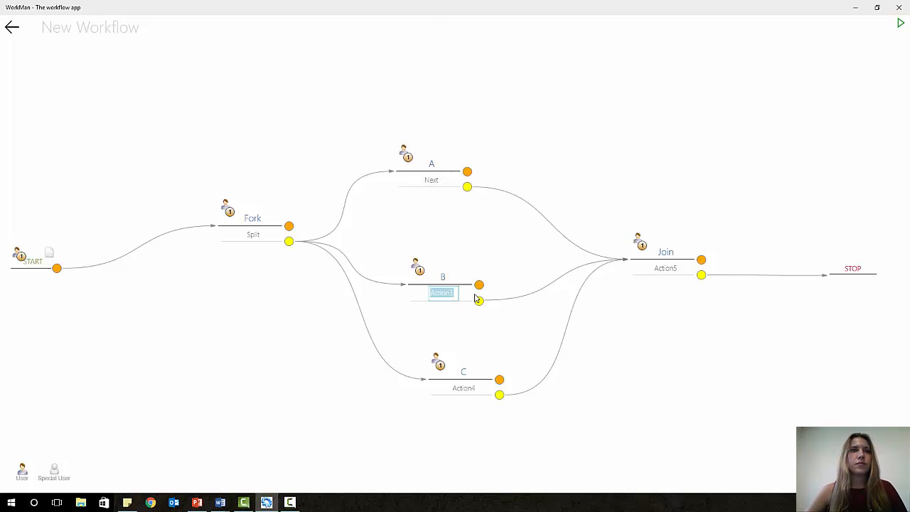
pyautogui.write('Next')
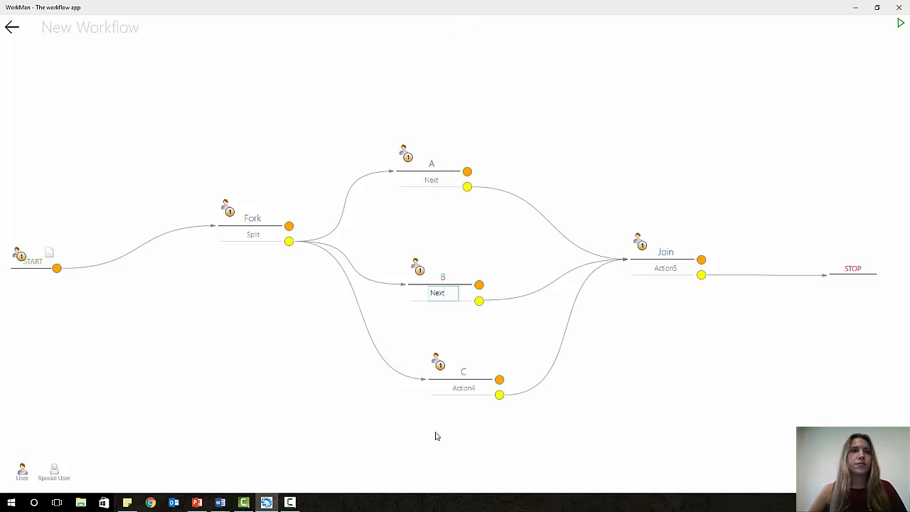
pyautogui.click(462, 389)
pyautogui.moveTo(455, 389); pyautogui.dragTo(497, 393)
pyautogui.press('BackSpace')
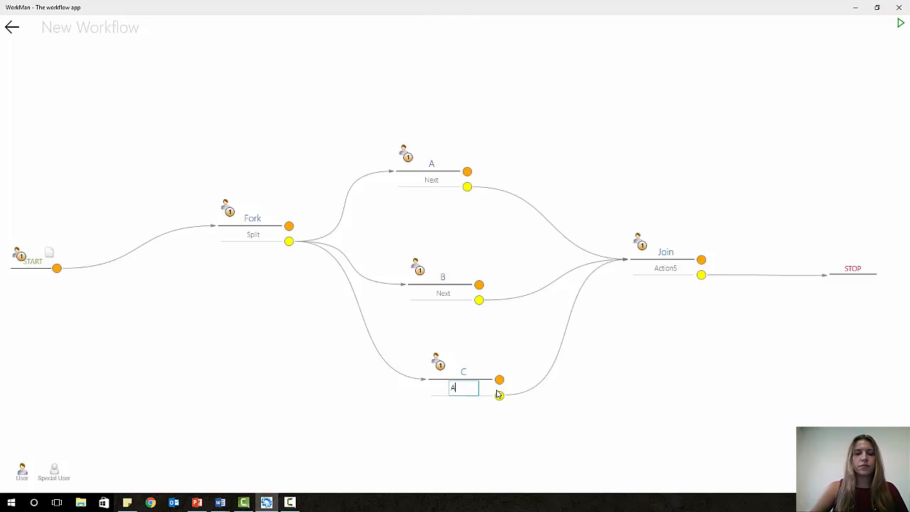
pyautogui.click(578, 389)
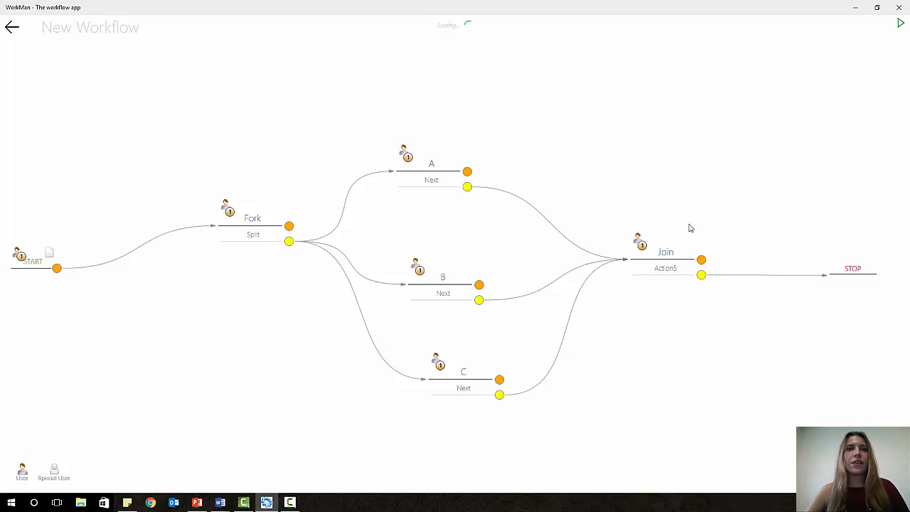
# Rename the action under the Join state as Finish
pyautogui.click(654, 268)
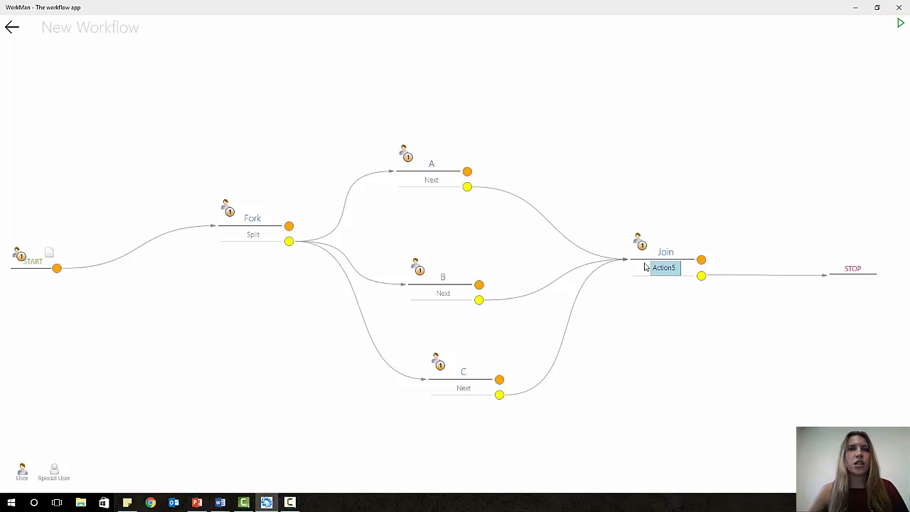
pyautogui.moveTo(651, 267); pyautogui.dragTo(678, 273)
pyautogui.write('Finish')
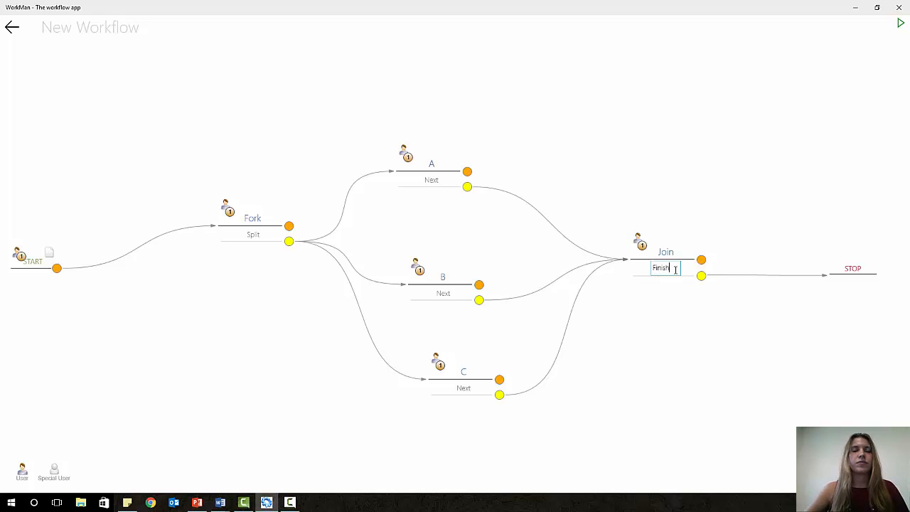
pyautogui.click(577, 369)
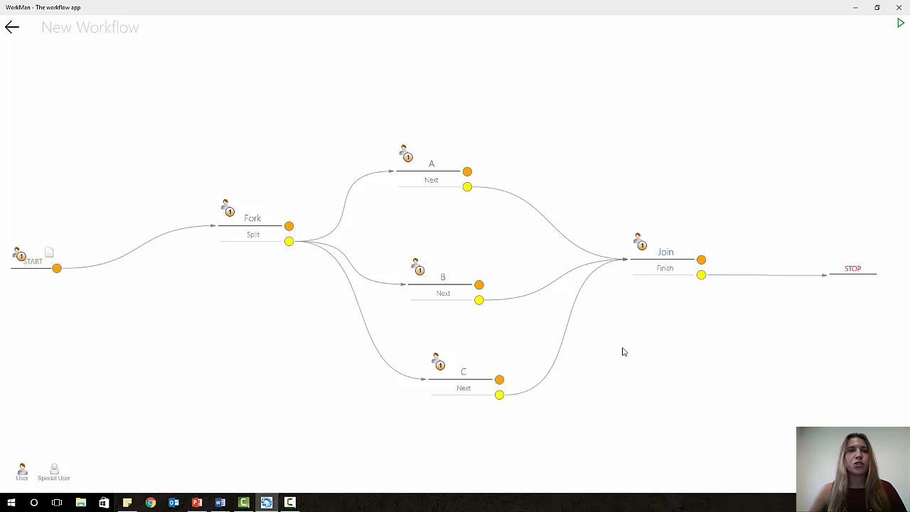
# Turn on the Join Condition in the Join state's properties and close them
pyautogui.doubleClick(684, 254)
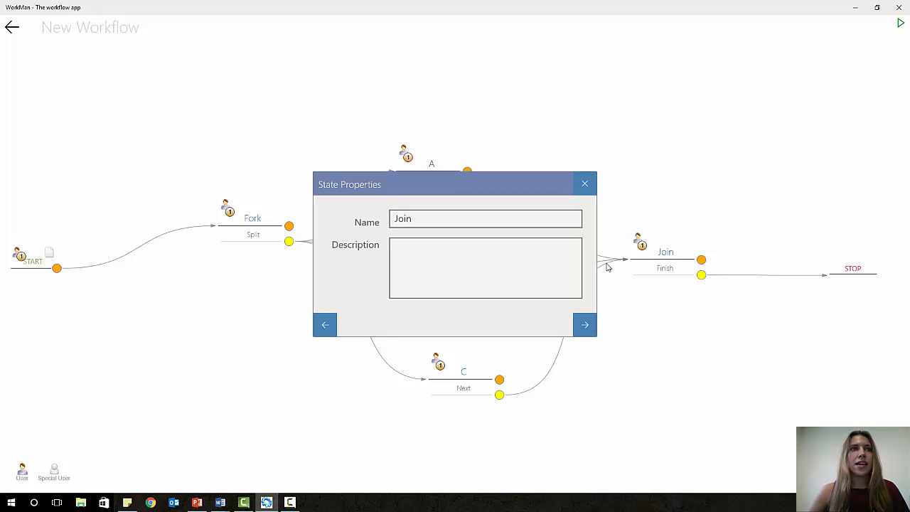
pyautogui.click(583, 324)
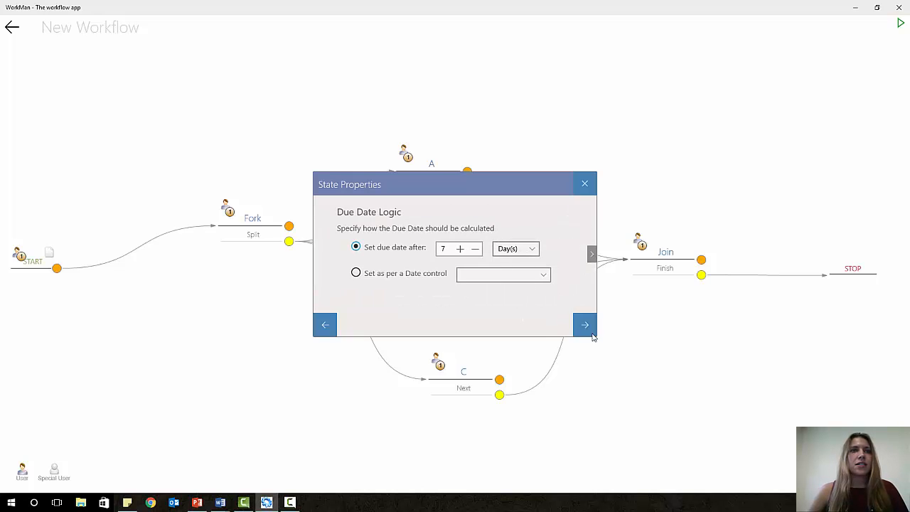
pyautogui.click(585, 324)
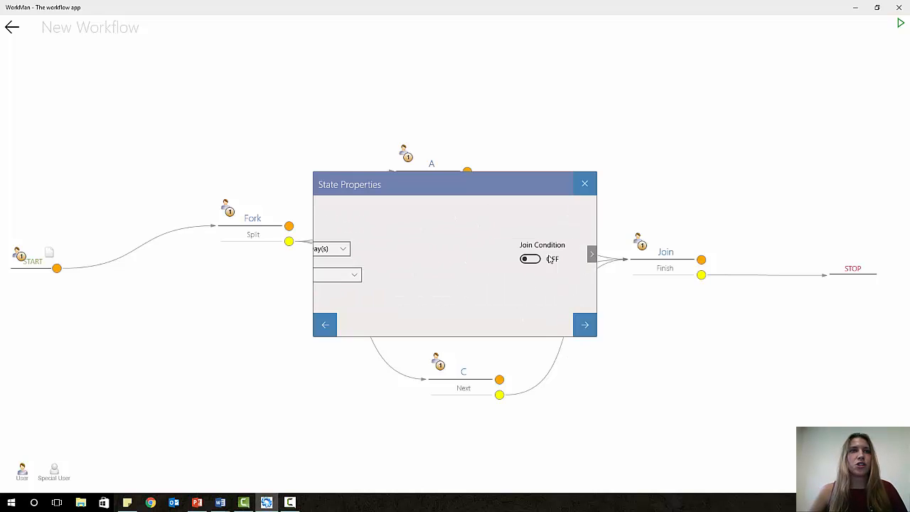
pyautogui.click(585, 324)
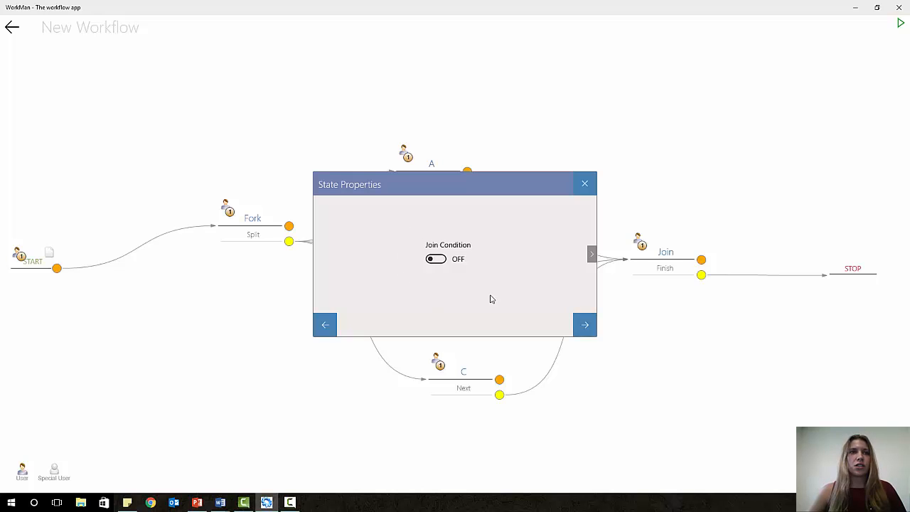
pyautogui.click(433, 259)
pyautogui.click(430, 260)
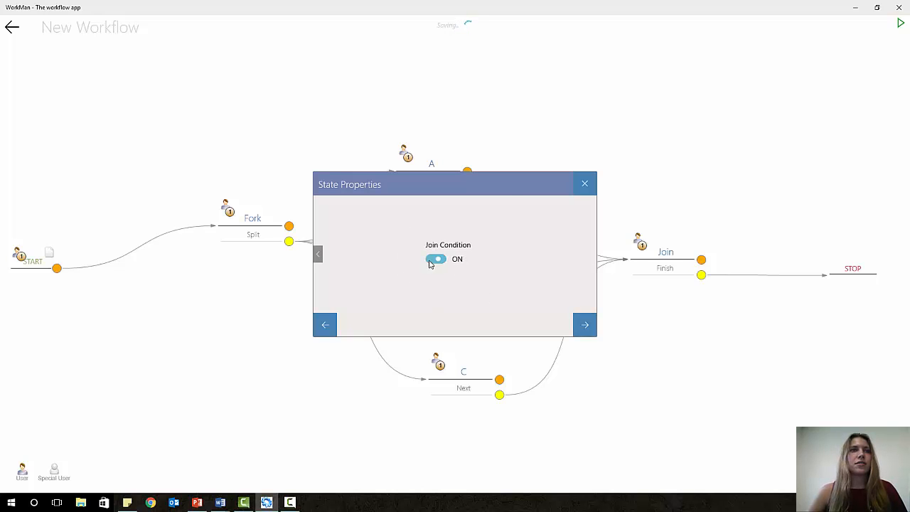
pyautogui.click(589, 186)
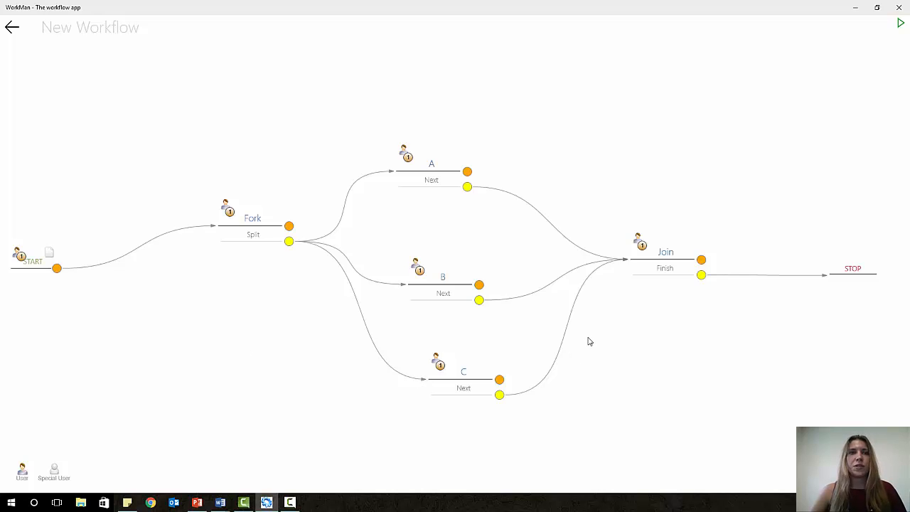
# Open the START form and add a Check Box field below Description and a Date field between Subject and Description
pyautogui.click(49, 254)
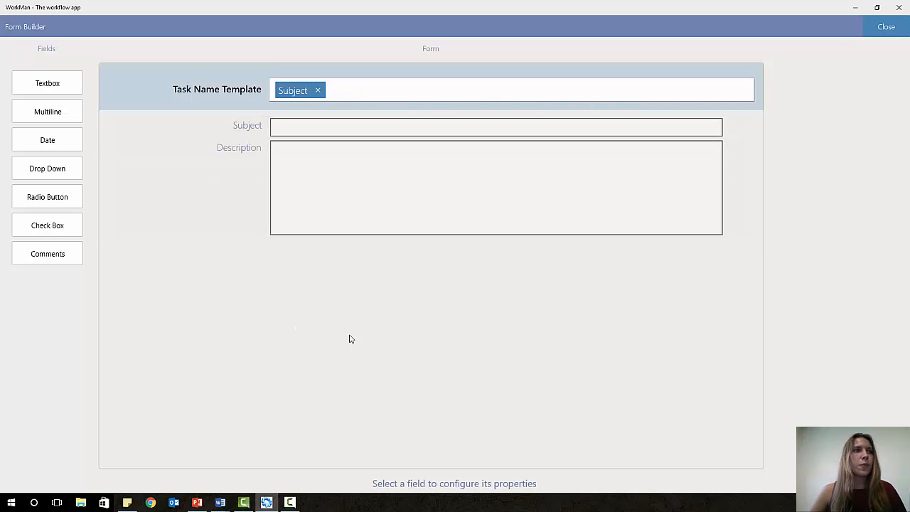
pyautogui.moveTo(348, 335); pyautogui.dragTo(347, 316)
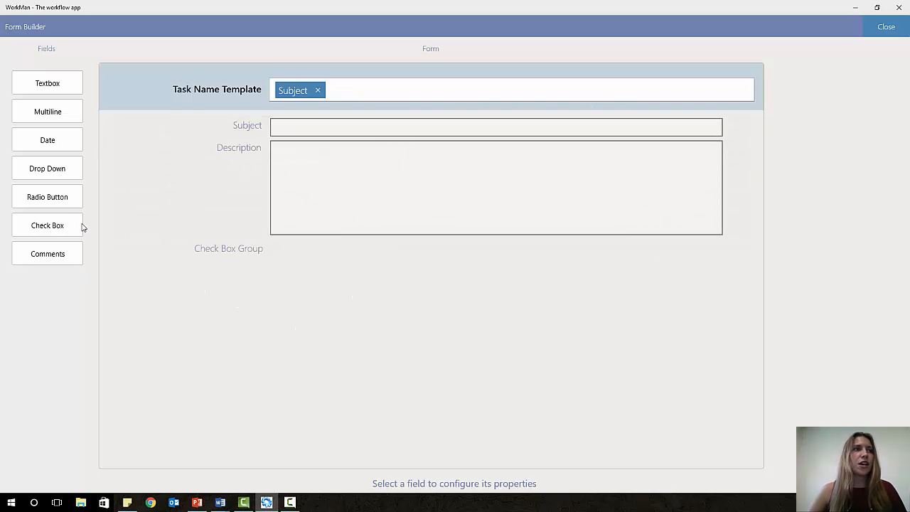
pyautogui.moveTo(51, 144); pyautogui.dragTo(386, 168)
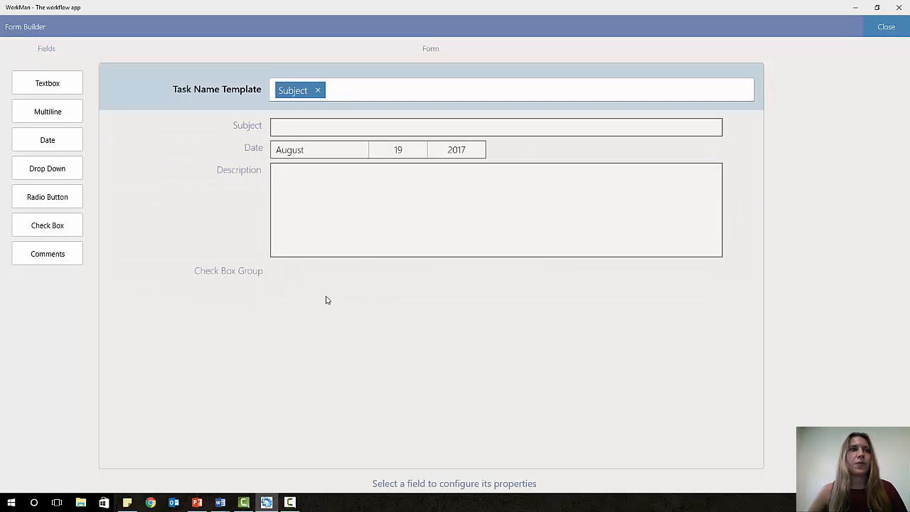
# Add the items Action A, Action B and Action C to the Check Box Group field
pyautogui.click(351, 276)
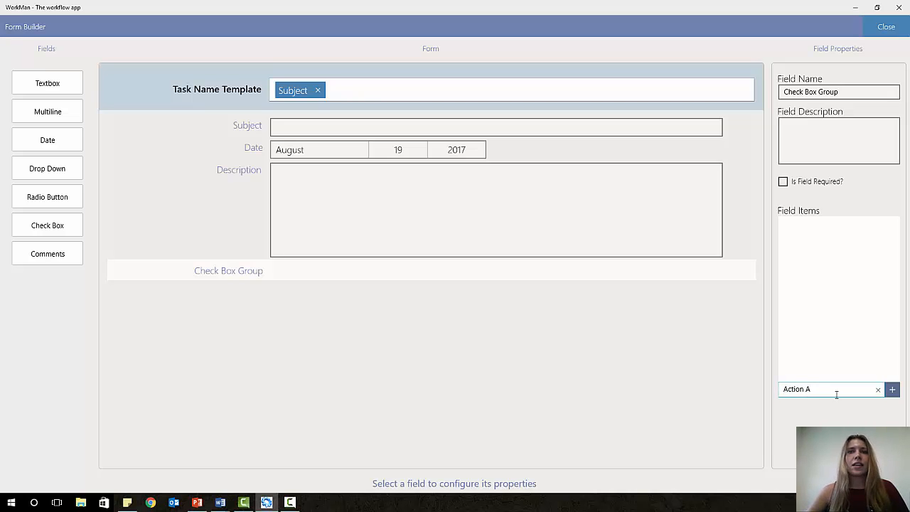
pyautogui.click(891, 389)
pyautogui.click(827, 389)
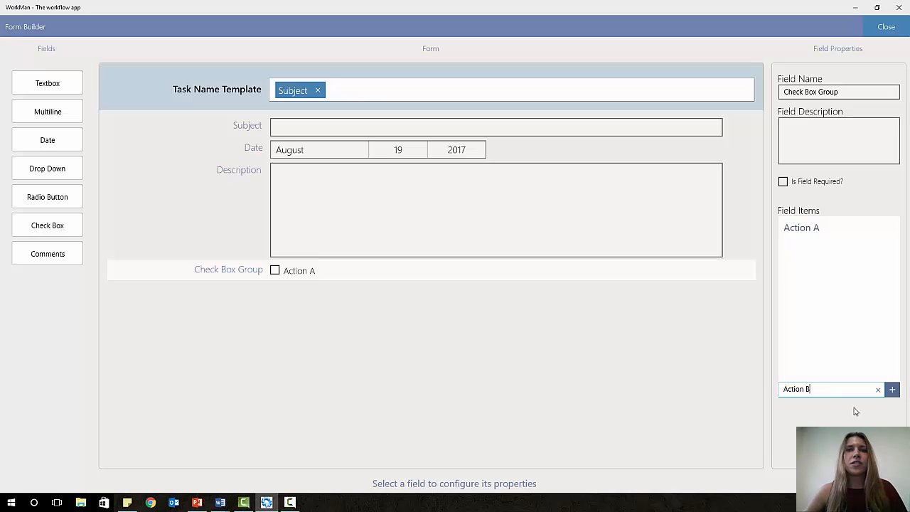
pyautogui.write('Action B')
pyautogui.click(891, 388)
pyautogui.click(802, 389)
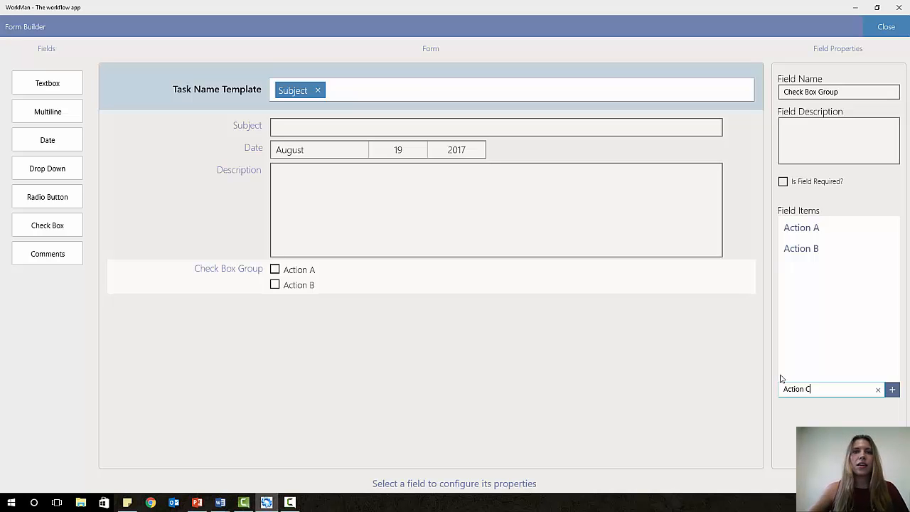
pyautogui.write('Action C')
pyautogui.click(891, 389)
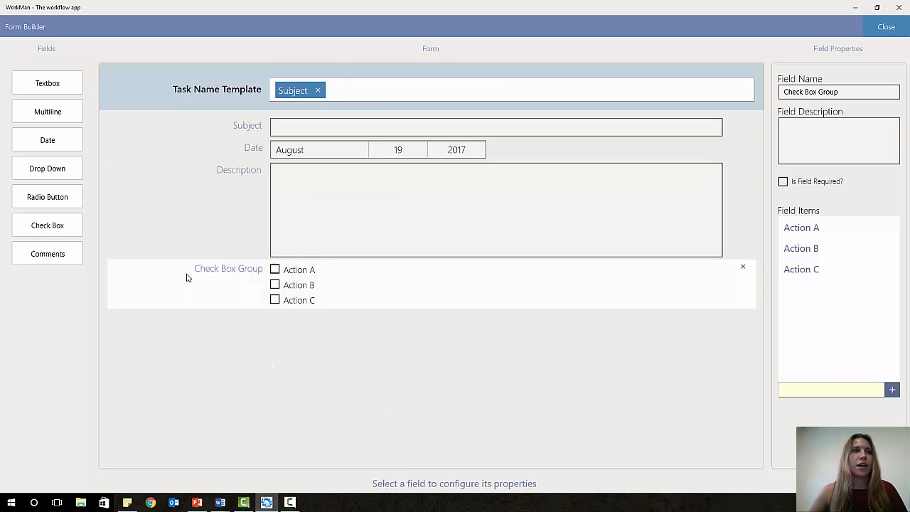
# Rename the Date field as Due Date and close the form builder
pyautogui.click(528, 155)
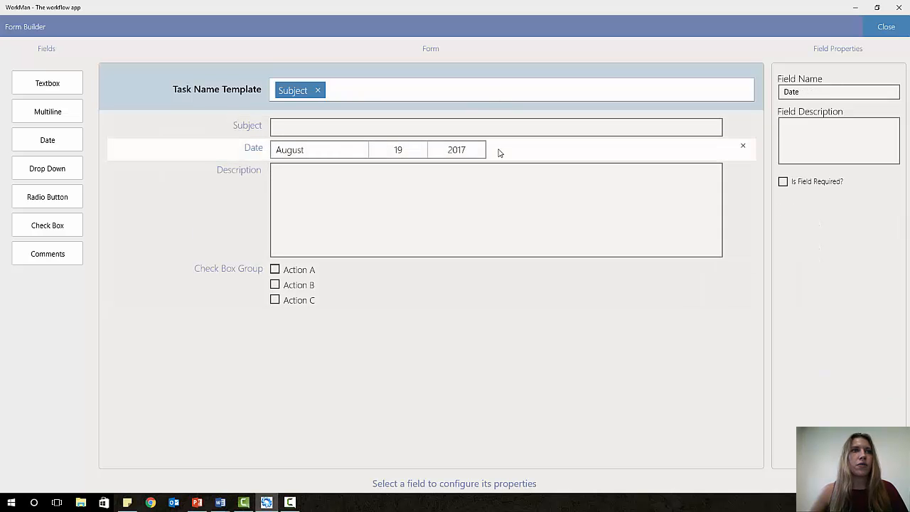
pyautogui.click(784, 94)
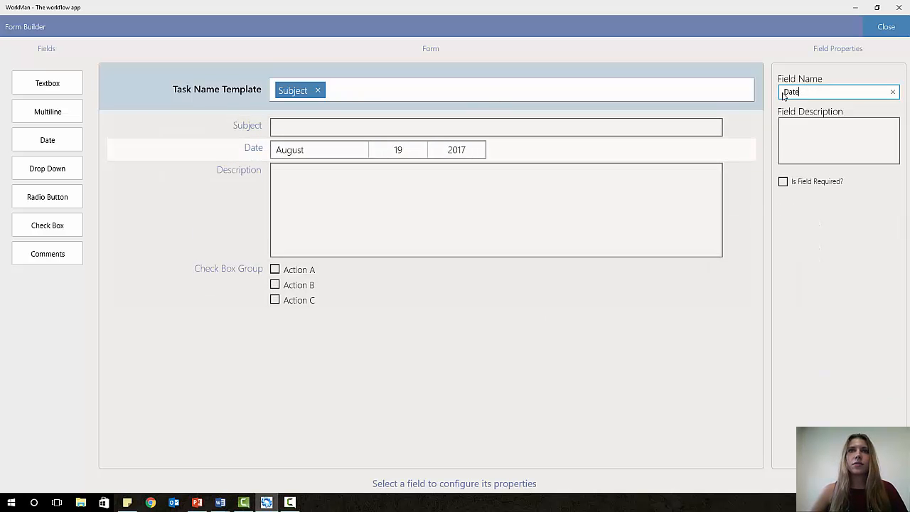
pyautogui.doubleClick(785, 95)
pyautogui.click(787, 94)
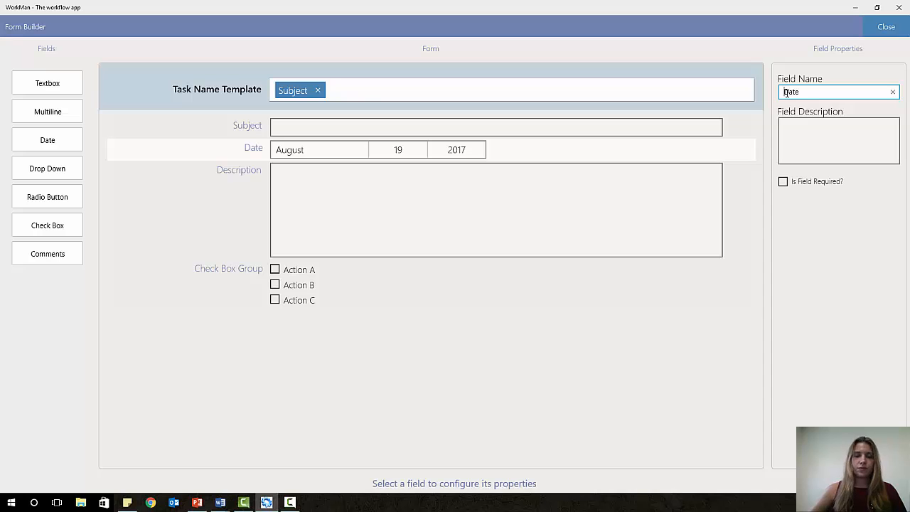
pyautogui.write('Due')
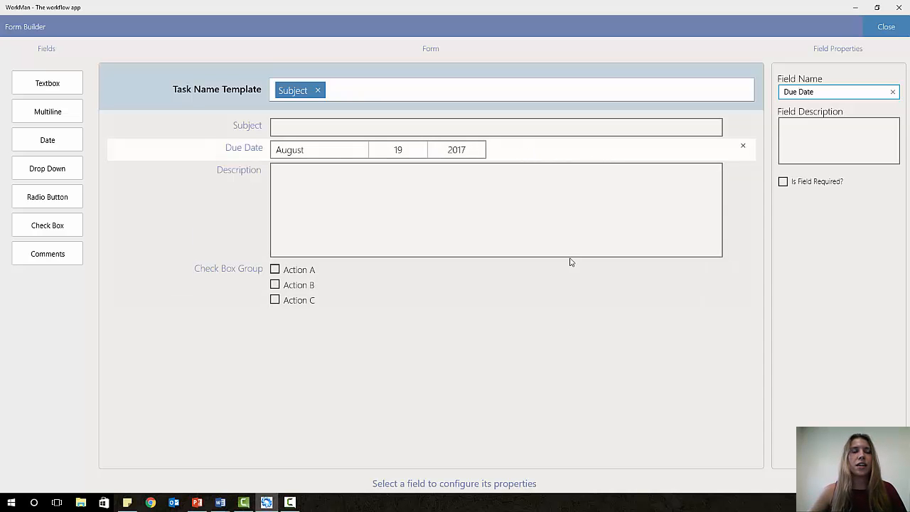
pyautogui.click(567, 368)
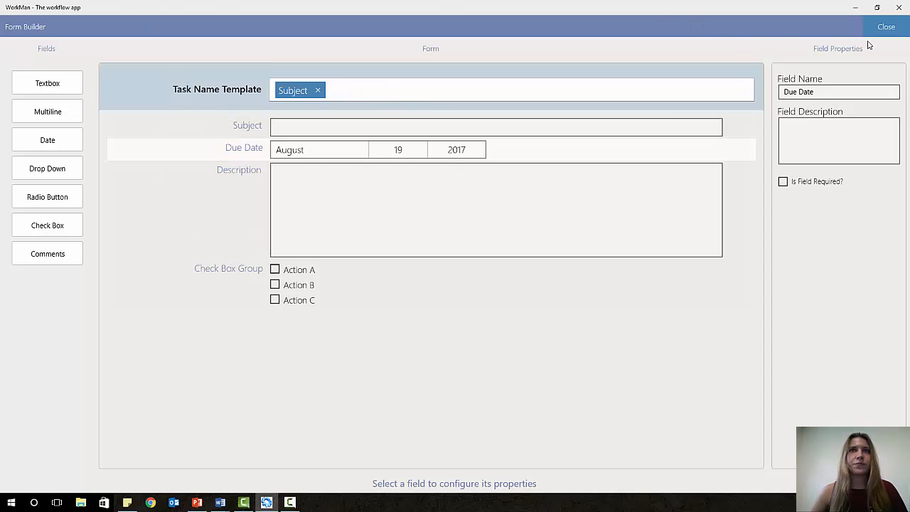
pyautogui.click(887, 33)
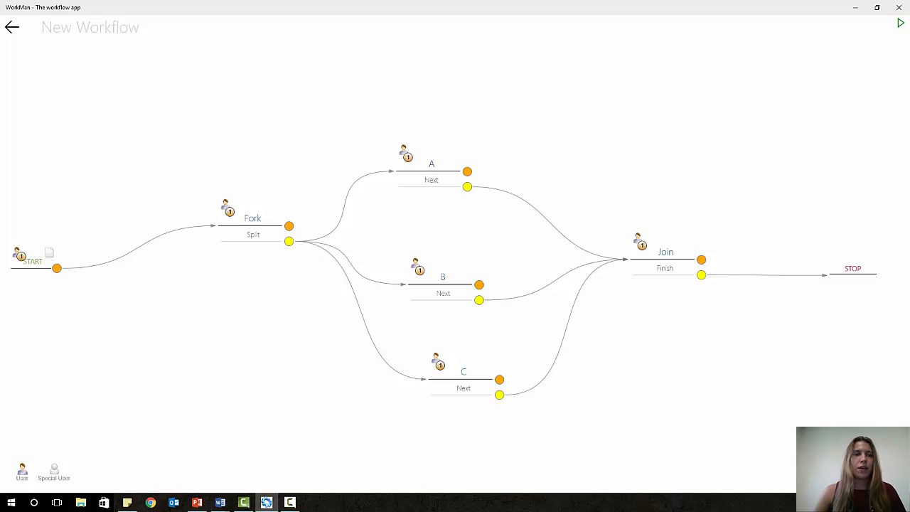
# Open the Fork state's properties at the Due Date Logic settings
pyautogui.hotkey('alt', 'Tab')
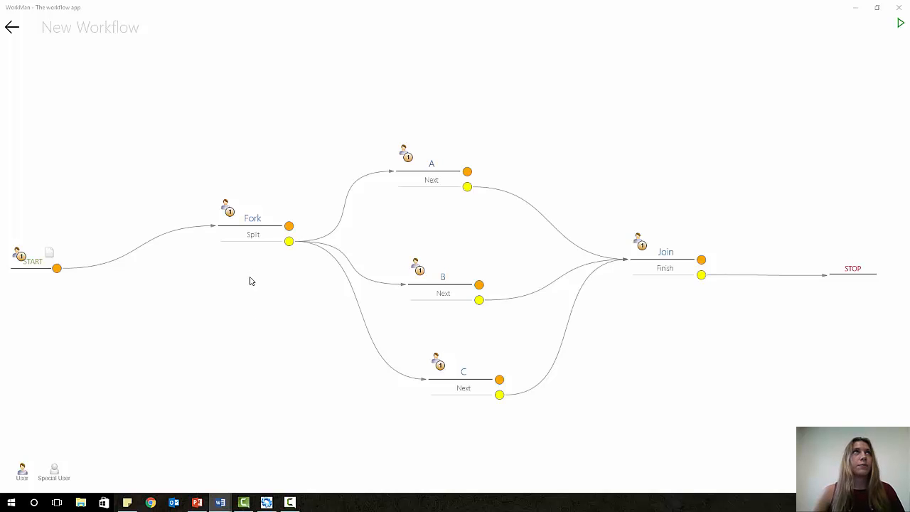
pyautogui.doubleClick(270, 220)
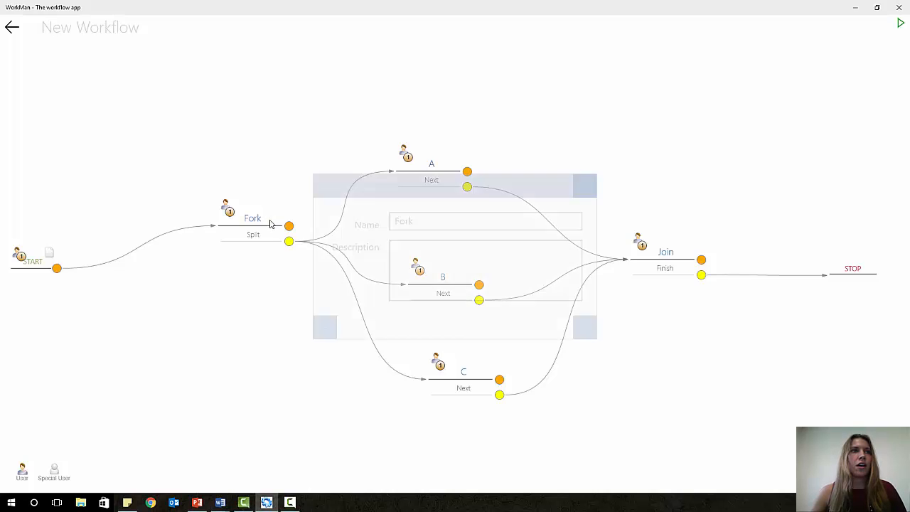
pyautogui.click(584, 324)
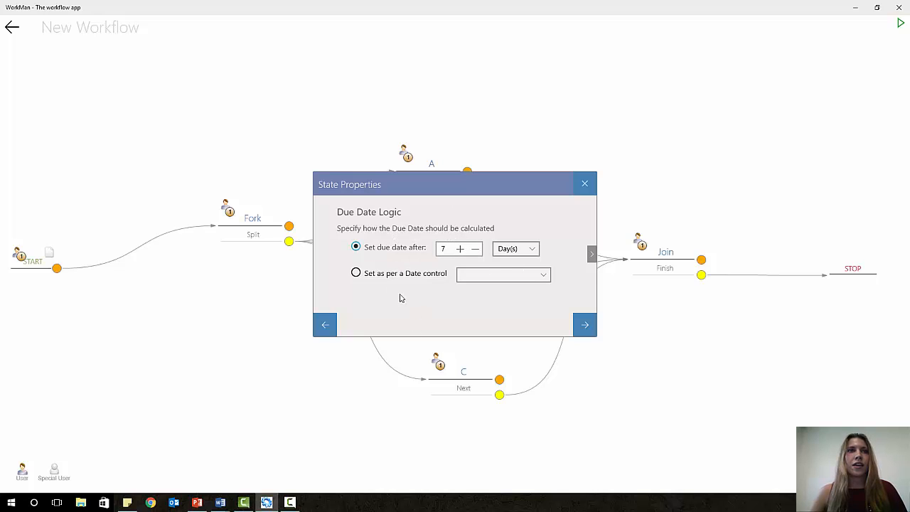
# Try a fixed due date of 6 days for the Fork state
pyautogui.click(523, 247)
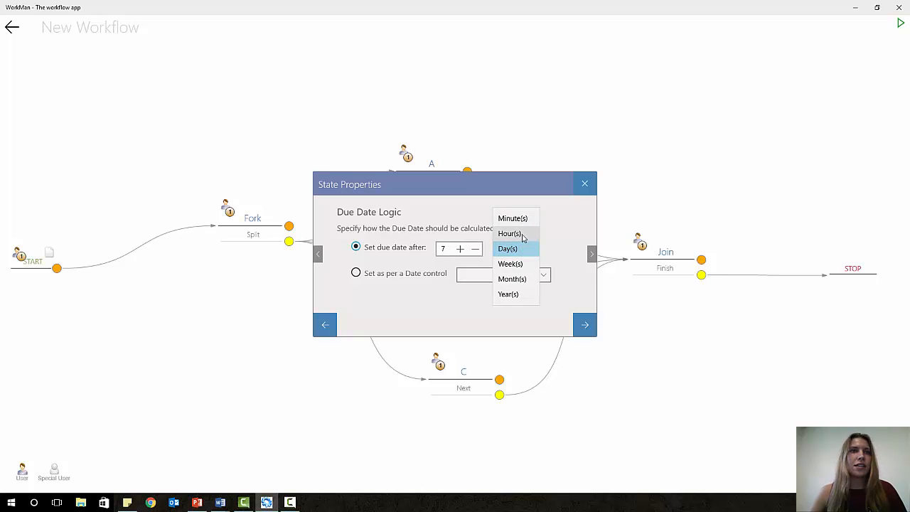
pyautogui.click(431, 311)
pyautogui.click(461, 254)
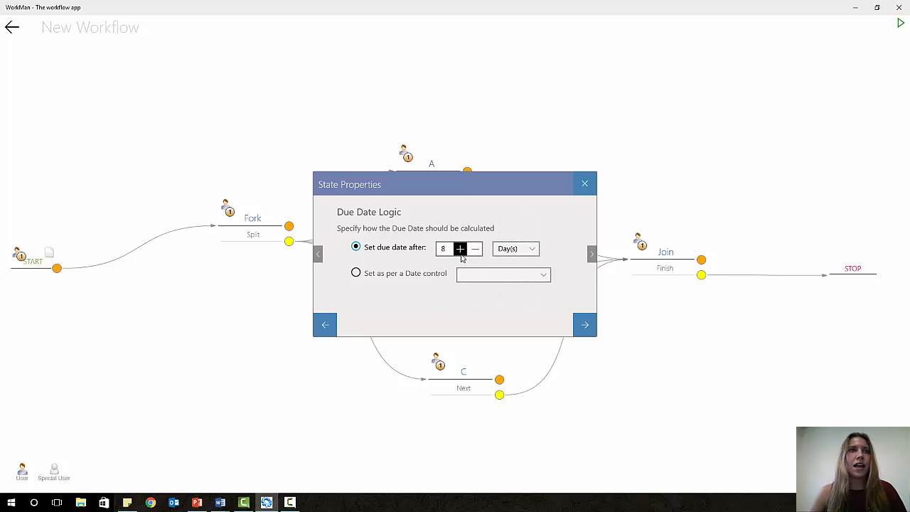
pyautogui.click(471, 254)
pyautogui.click(461, 249)
pyautogui.click(441, 249)
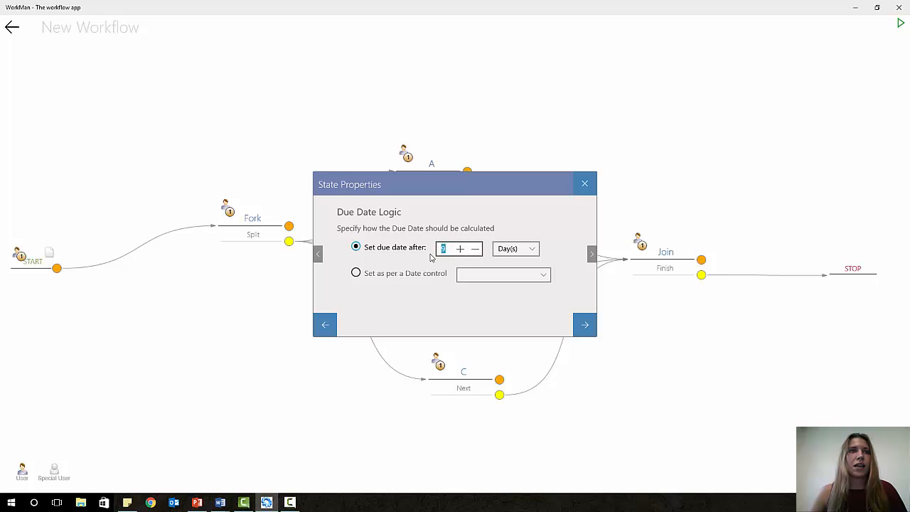
pyautogui.click(476, 252)
pyautogui.click(477, 254)
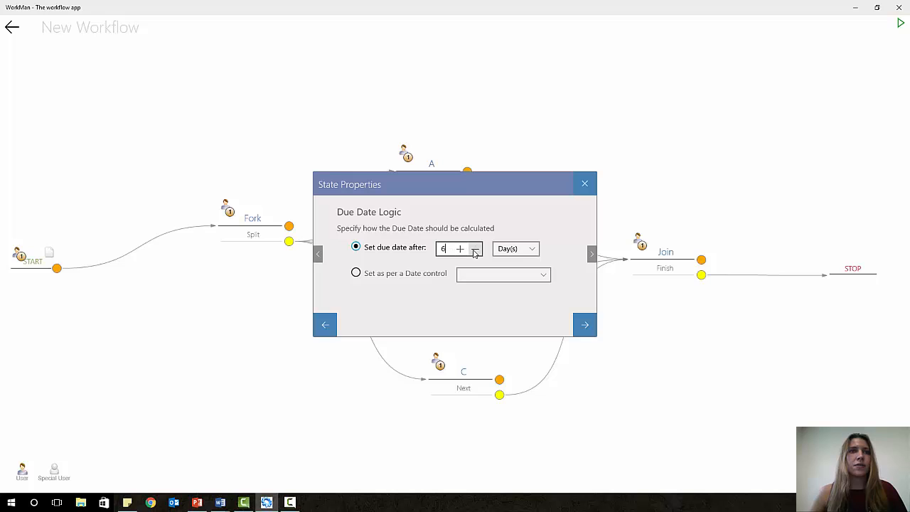
pyautogui.click(523, 249)
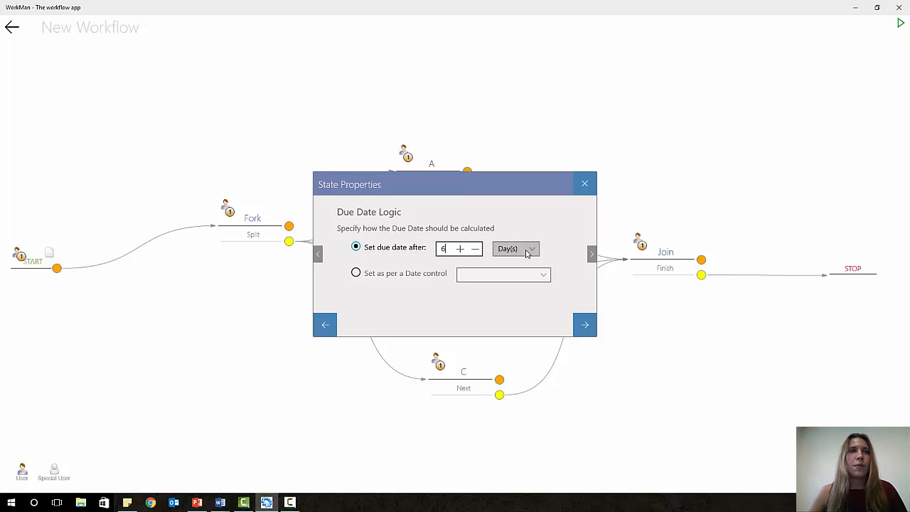
pyautogui.click(558, 209)
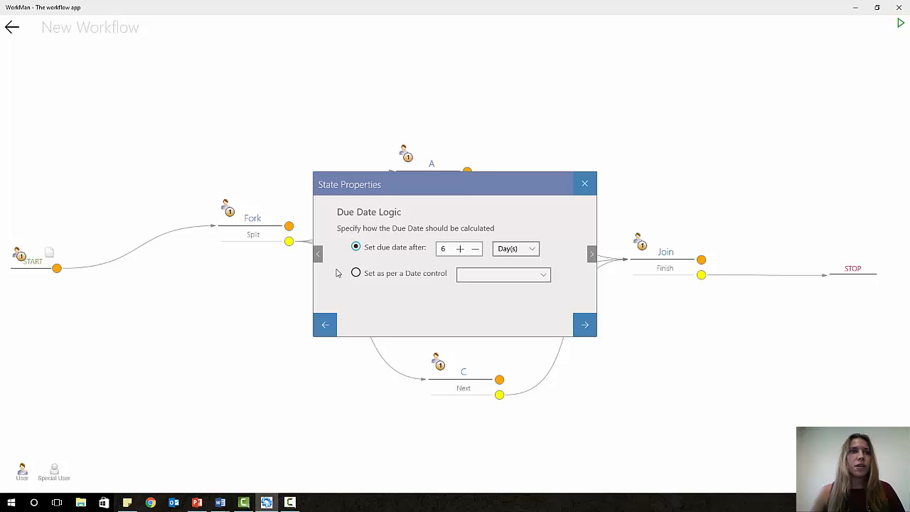
# Set the Fork state's due date as per the Due Date date control and close its properties
pyautogui.click(372, 277)
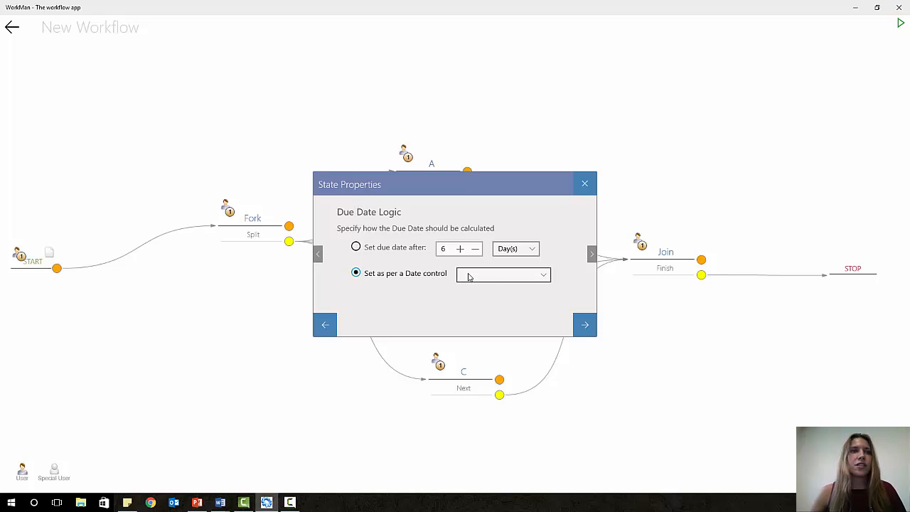
pyautogui.click(497, 277)
pyautogui.click(490, 276)
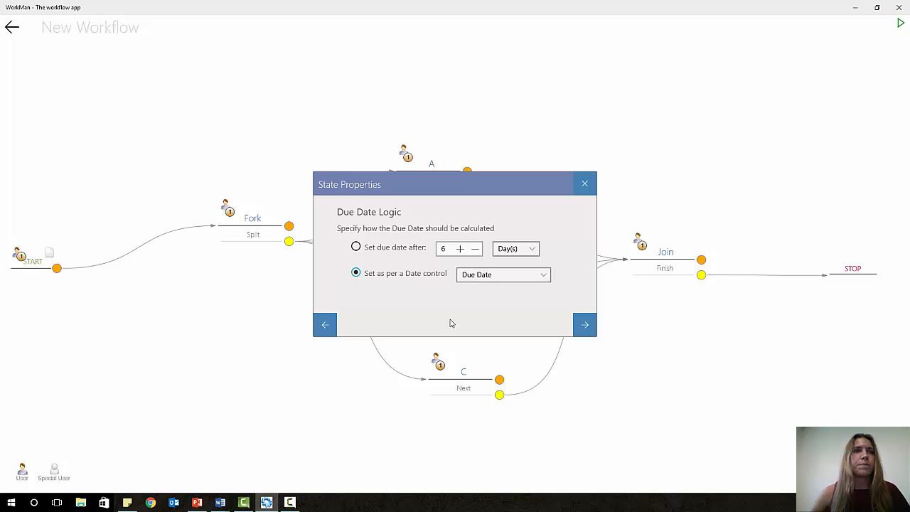
pyautogui.click(484, 276)
pyautogui.click(489, 279)
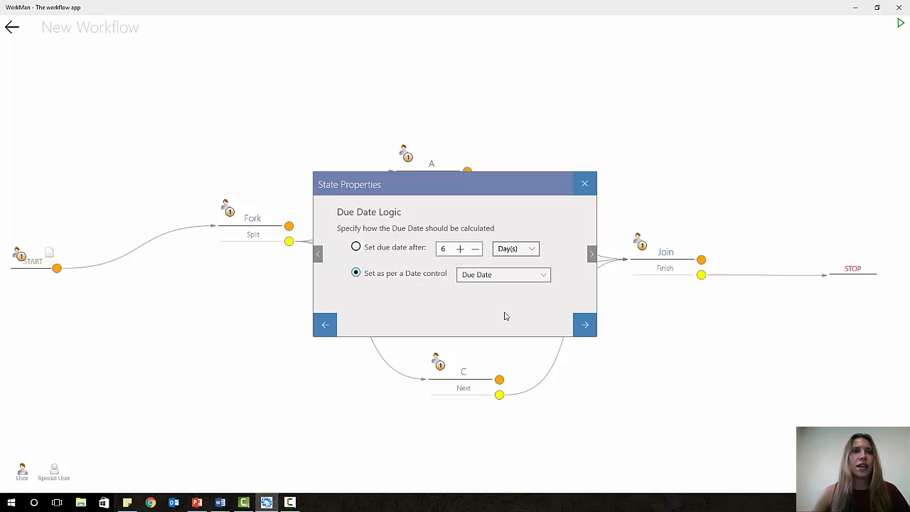
pyautogui.click(524, 277)
pyautogui.click(500, 308)
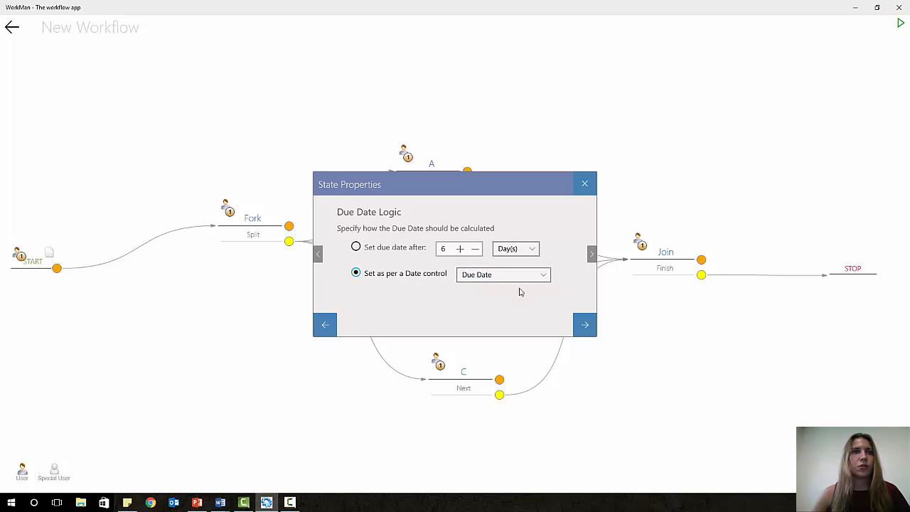
pyautogui.click(584, 183)
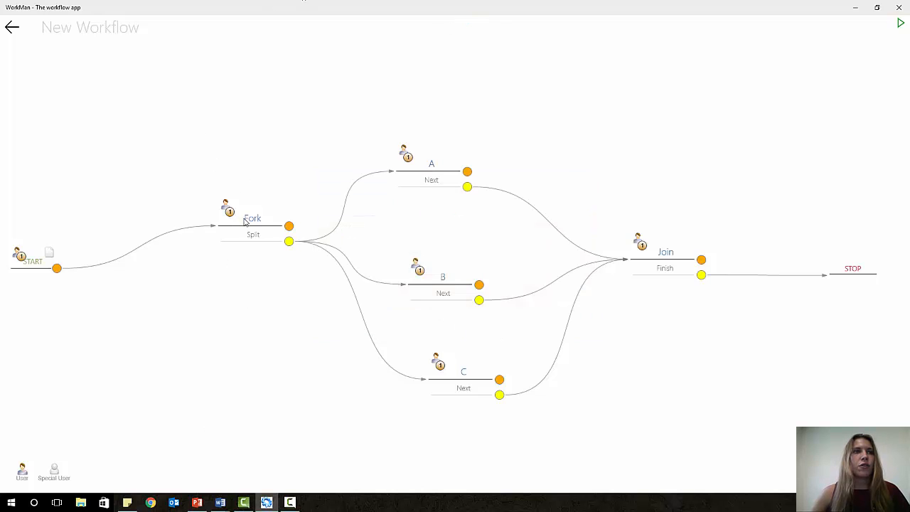
# Set the Join state's due date as per the Due Date date control and close its properties
pyautogui.doubleClick(682, 258)
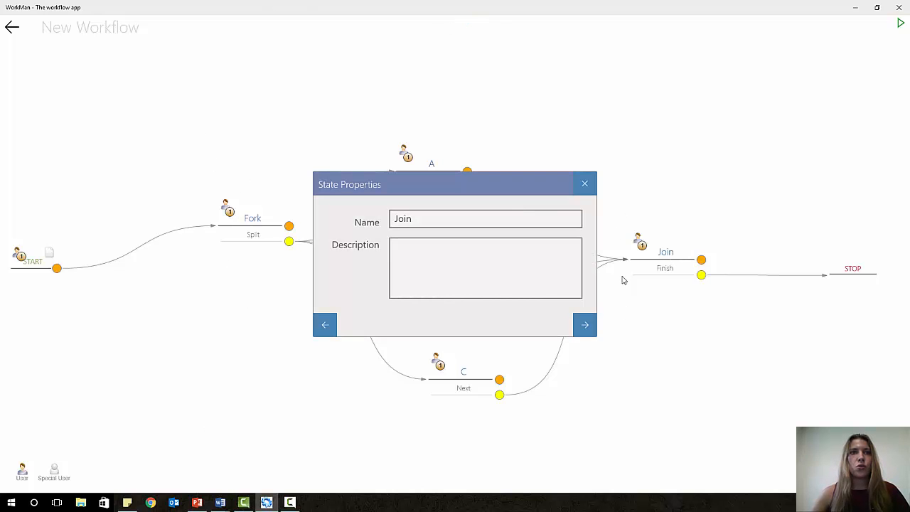
pyautogui.click(584, 324)
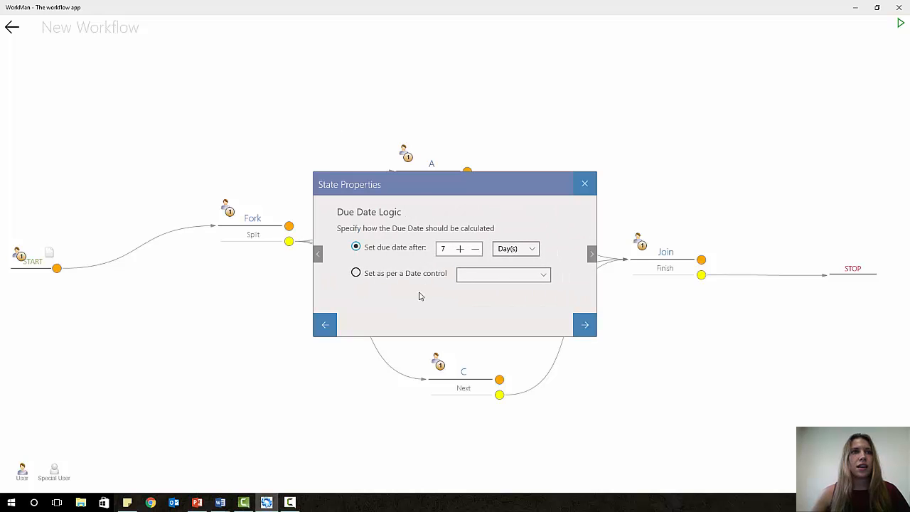
pyautogui.click(356, 274)
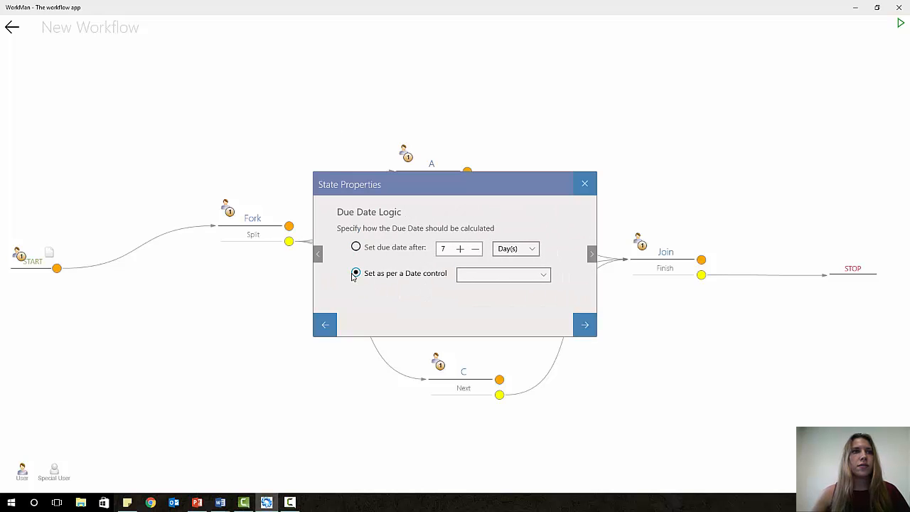
pyautogui.click(481, 272)
pyautogui.click(489, 278)
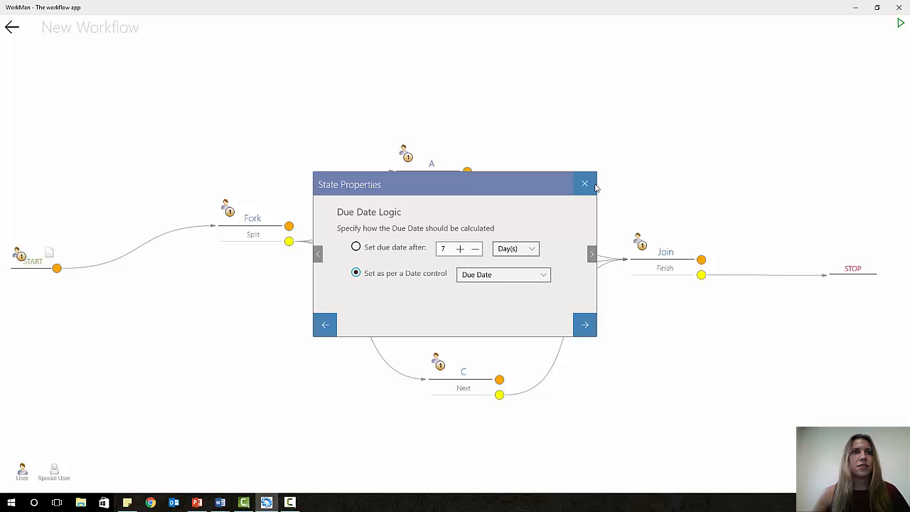
pyautogui.click(594, 185)
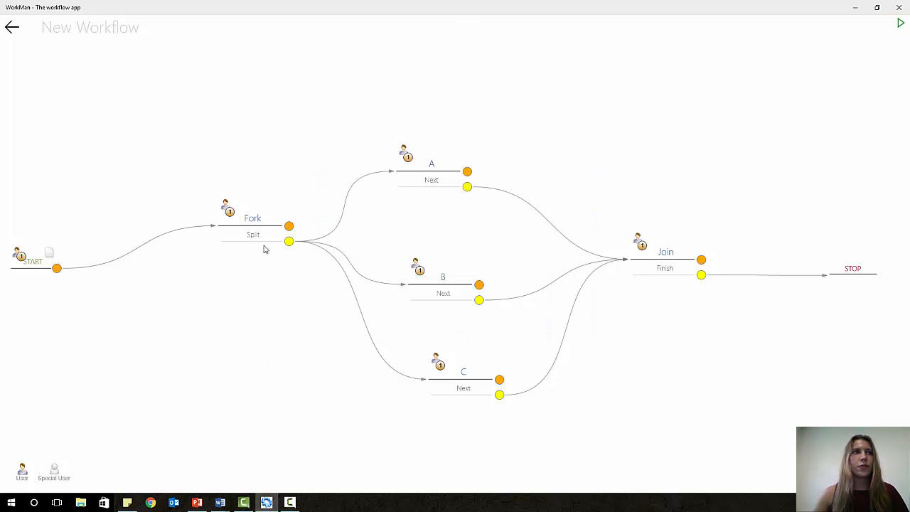
# Rename the workflow as Advanced Flow
pyautogui.click(97, 30)
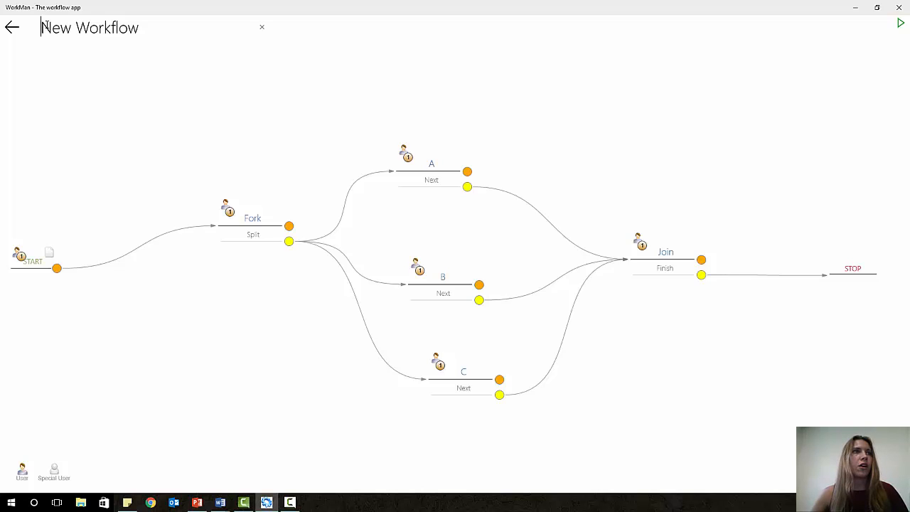
pyautogui.moveTo(44, 27); pyautogui.dragTo(145, 32)
pyautogui.write('Advan')
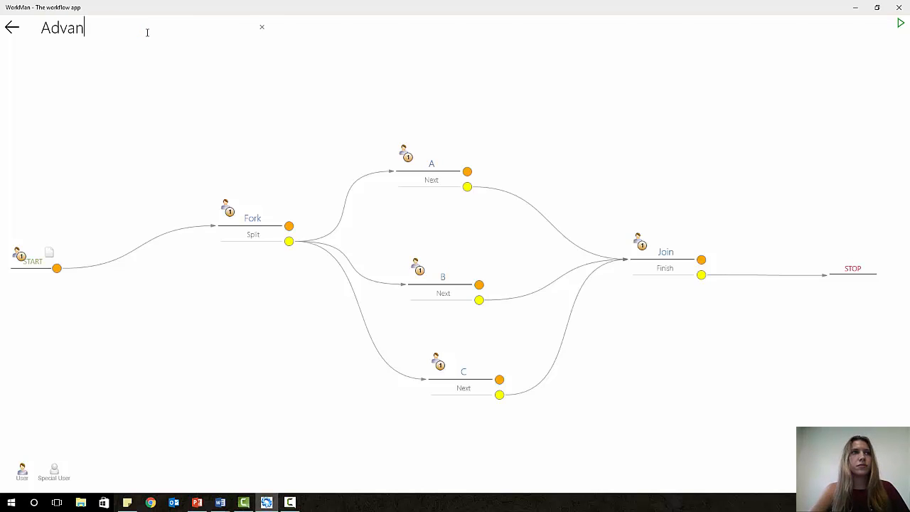
pyautogui.write('ced Flow')
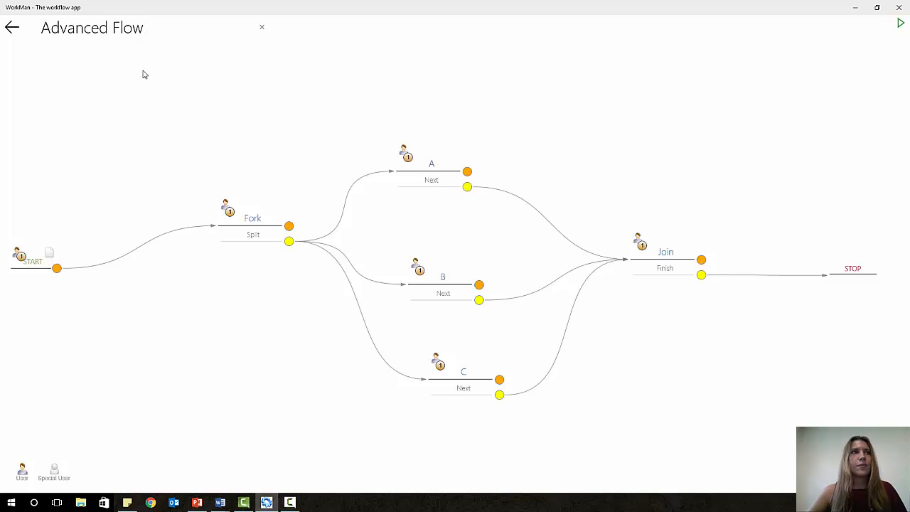
pyautogui.press('Return')
pyautogui.click(896, 26)
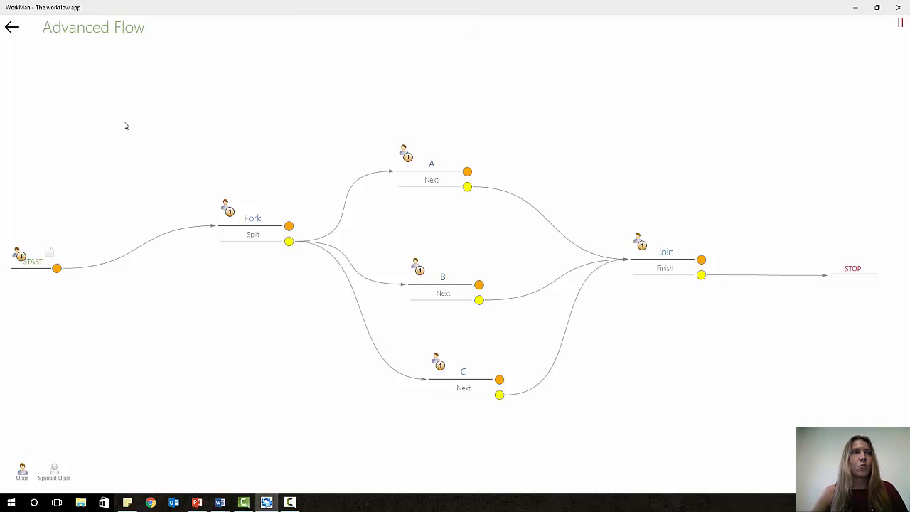
pyautogui.click(12, 27)
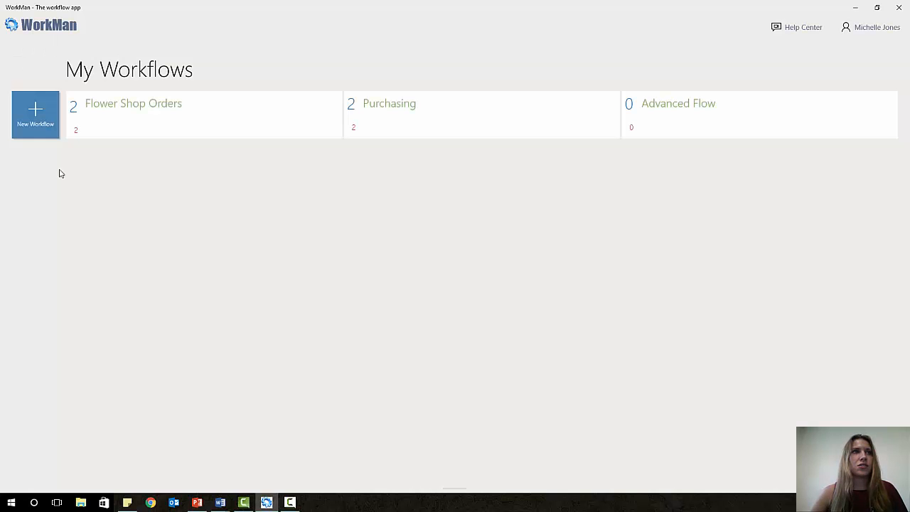
pyautogui.click(656, 127)
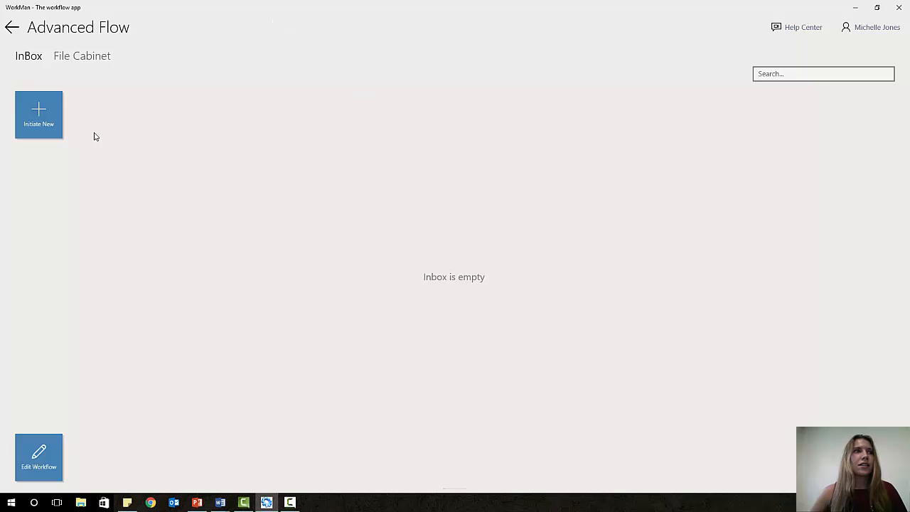
# Initiate a new Advanced Flow work item and enter New Work Item as its subject
pyautogui.click(30, 120)
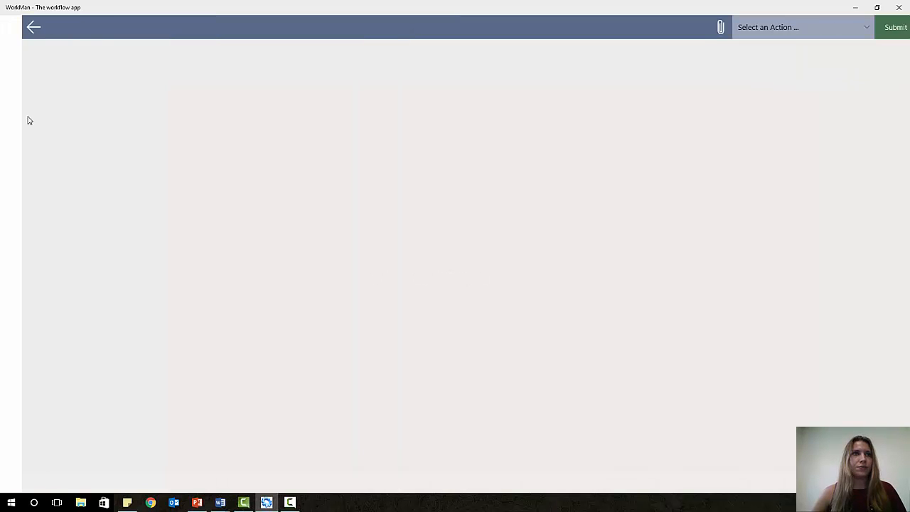
pyautogui.click(376, 60)
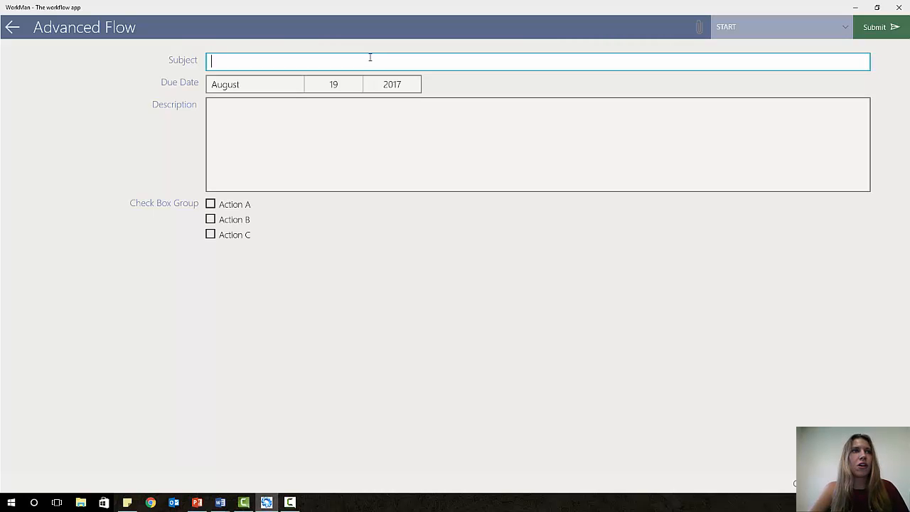
pyautogui.write('New Workfl')
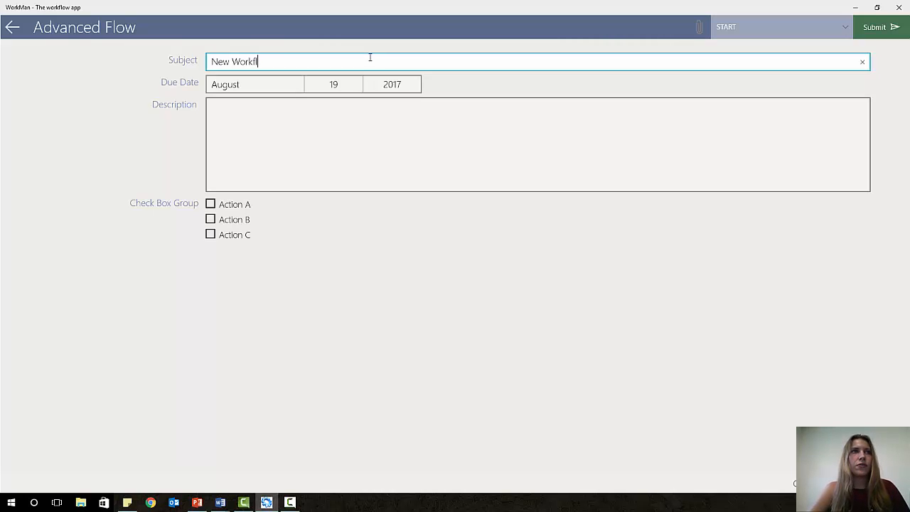
pyautogui.write('ow')
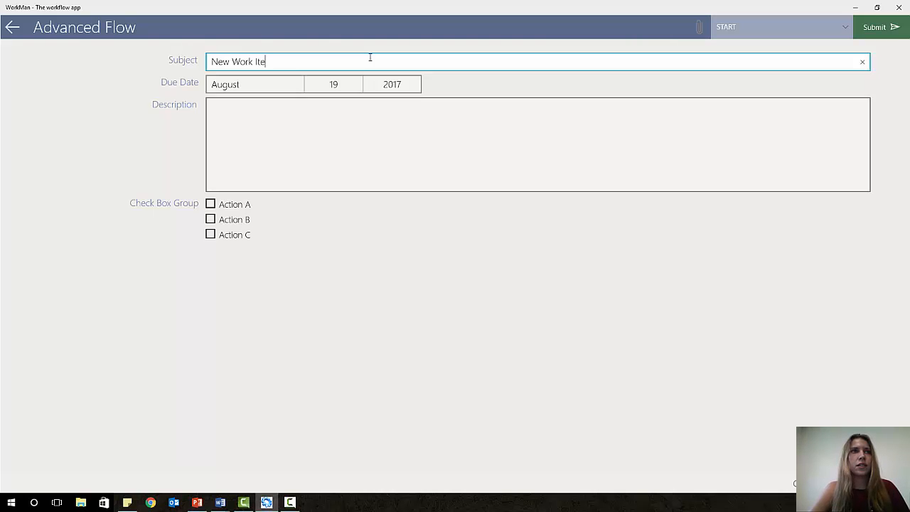
# Set the due date to August 20, 2017 and submit the work item with the START action
pyautogui.click(331, 85)
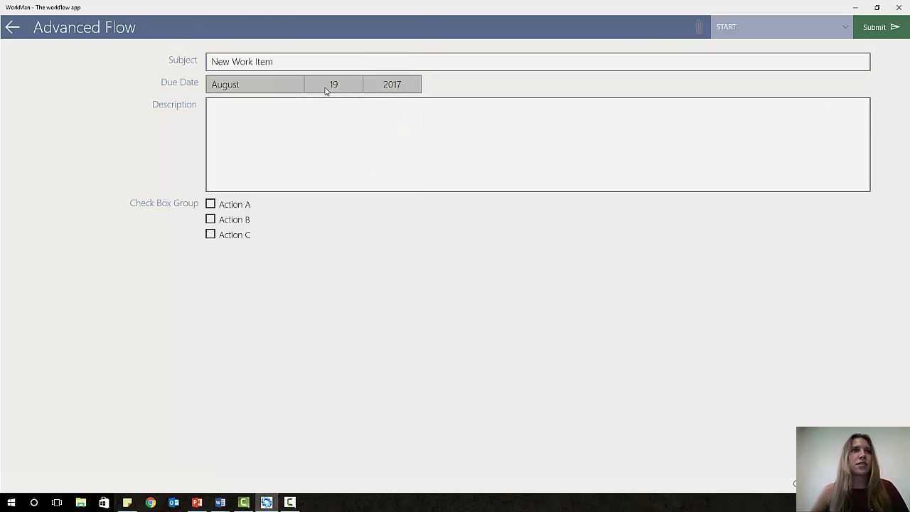
pyautogui.click(331, 120)
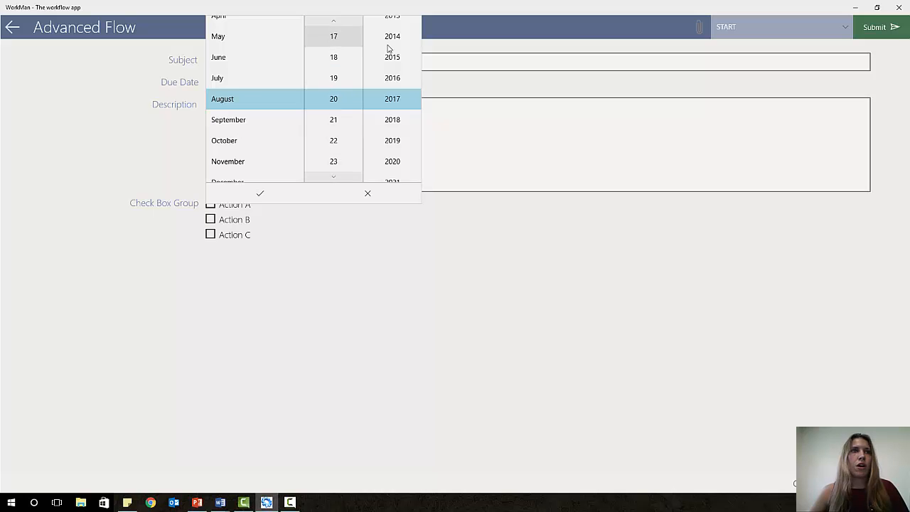
pyautogui.click(245, 189)
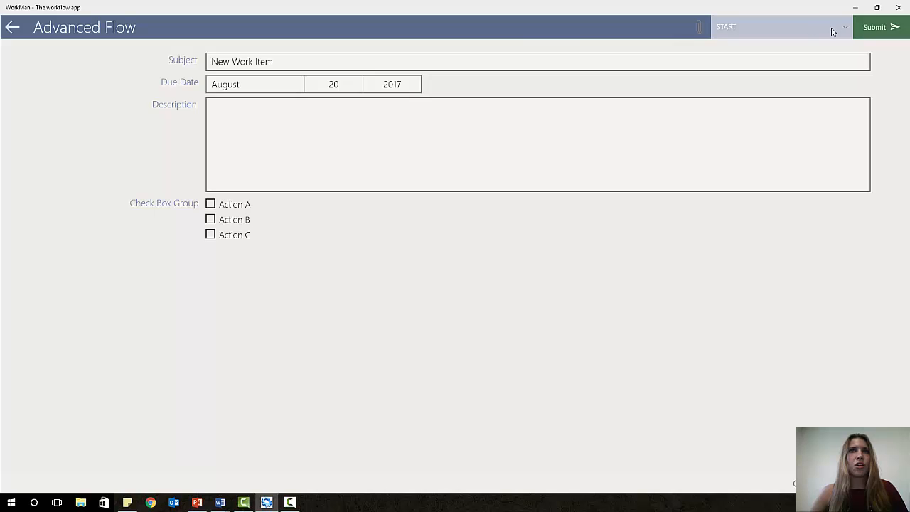
pyautogui.click(877, 28)
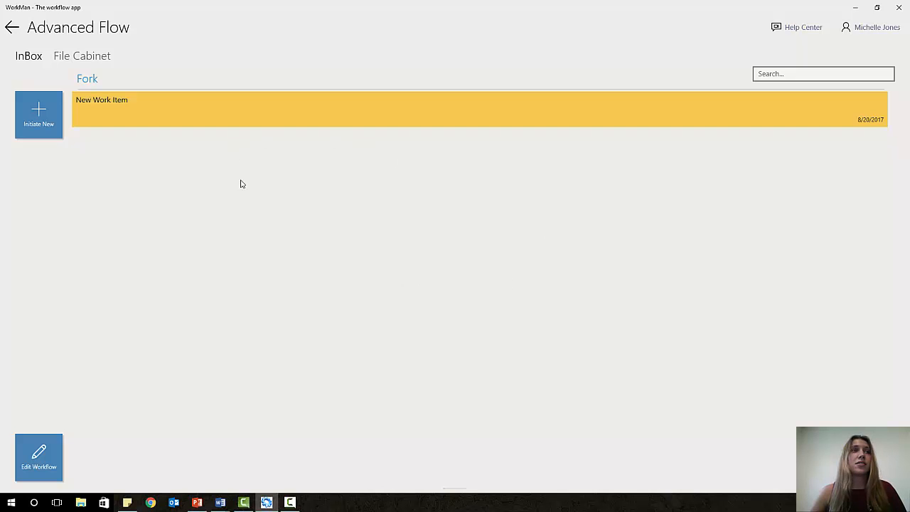
# Open New Work Item in the Fork state and enter Work Item Forked as its description
pyautogui.click(417, 109)
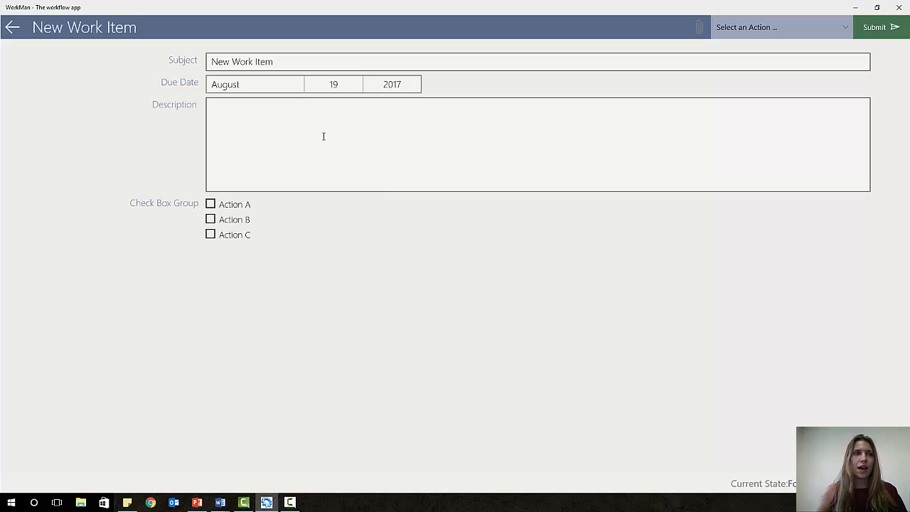
pyautogui.click(317, 133)
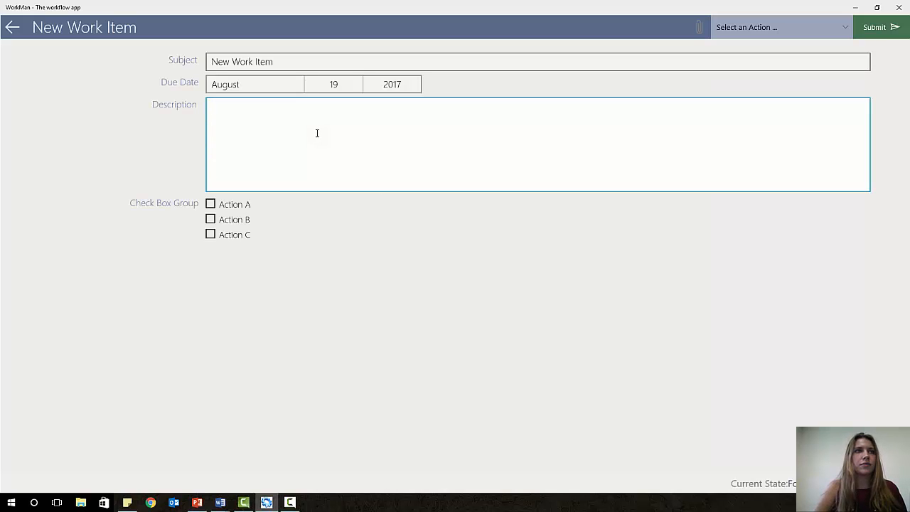
pyautogui.write('Work Item For')
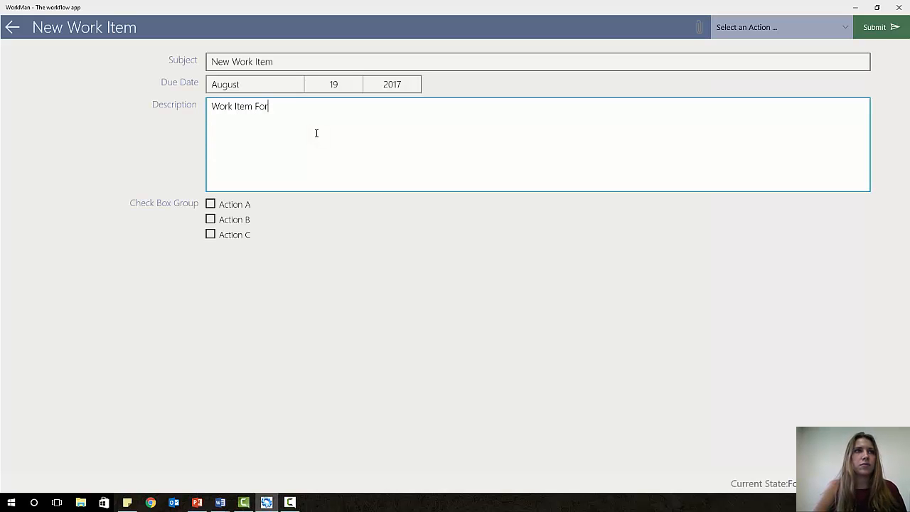
pyautogui.write('ked')
# Choose the Split action for the Fork state's work item and submit it
pyautogui.click(771, 28)
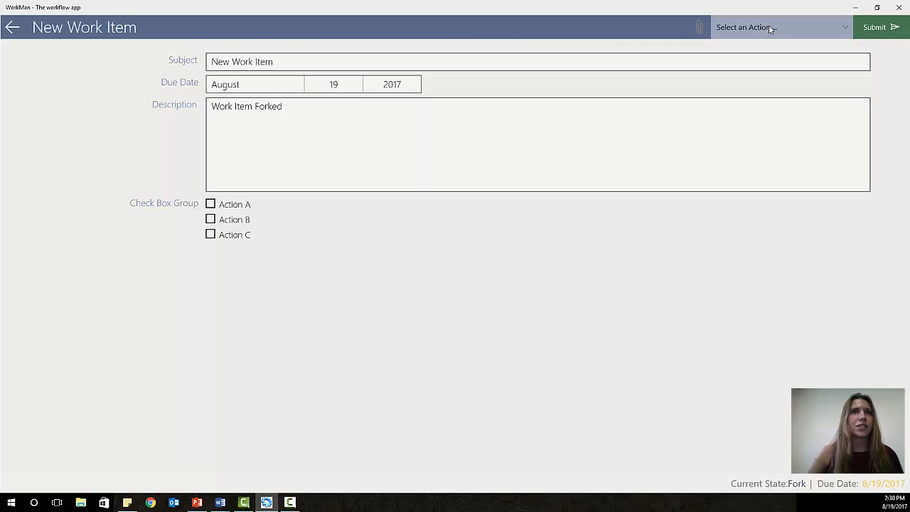
pyautogui.click(735, 31)
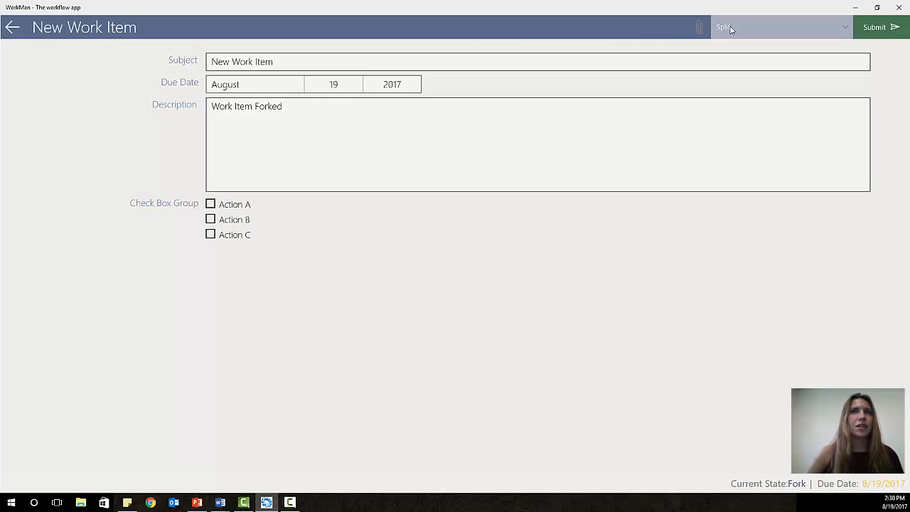
pyautogui.click(894, 30)
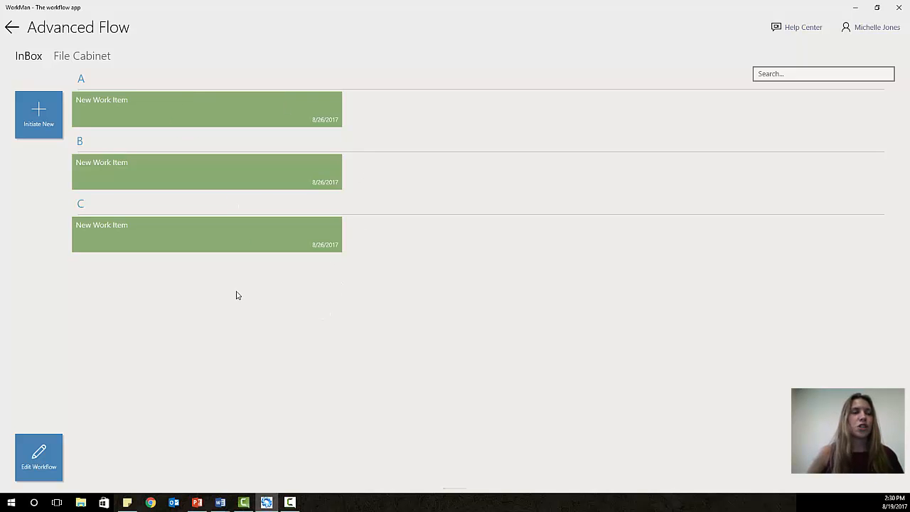
# In state A's work item, check Action A and add Action A Executed on a new line of the description
pyautogui.click(176, 110)
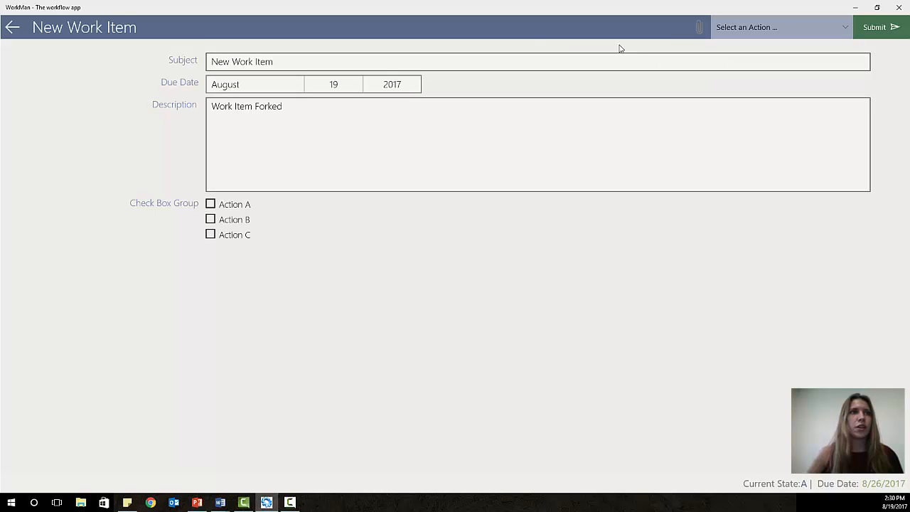
pyautogui.click(211, 204)
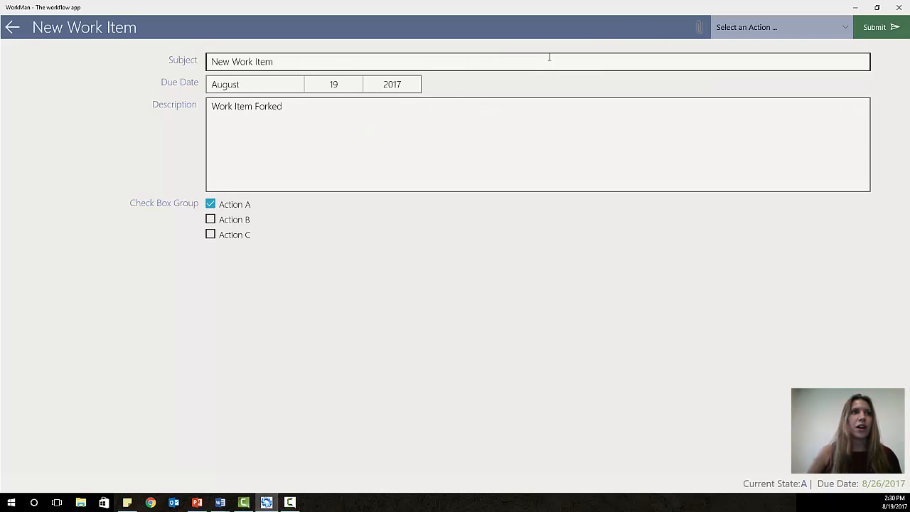
pyautogui.click(373, 130)
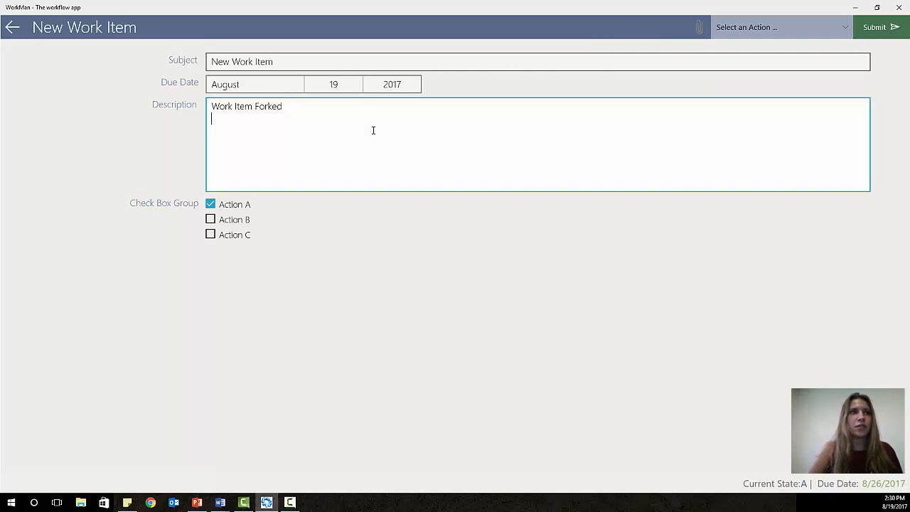
pyautogui.press('Return')
pyautogui.write('Action A')
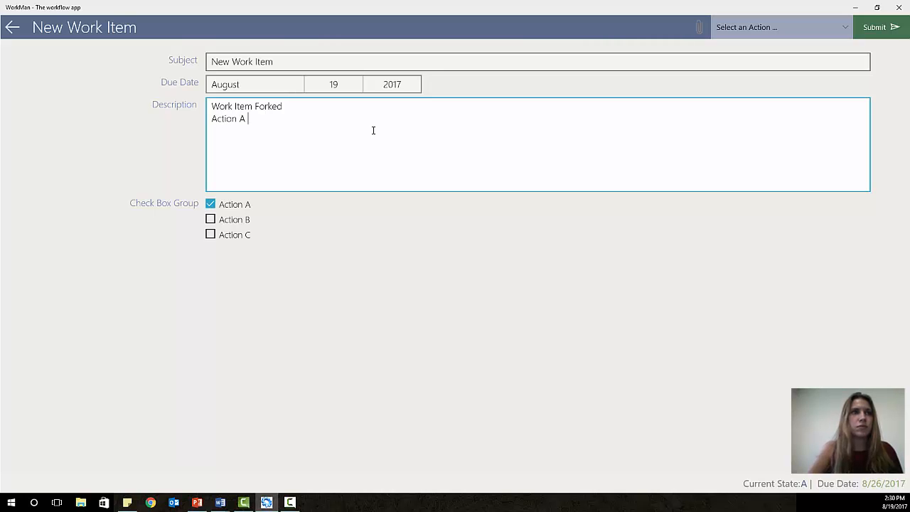
pyautogui.write(' Executed')
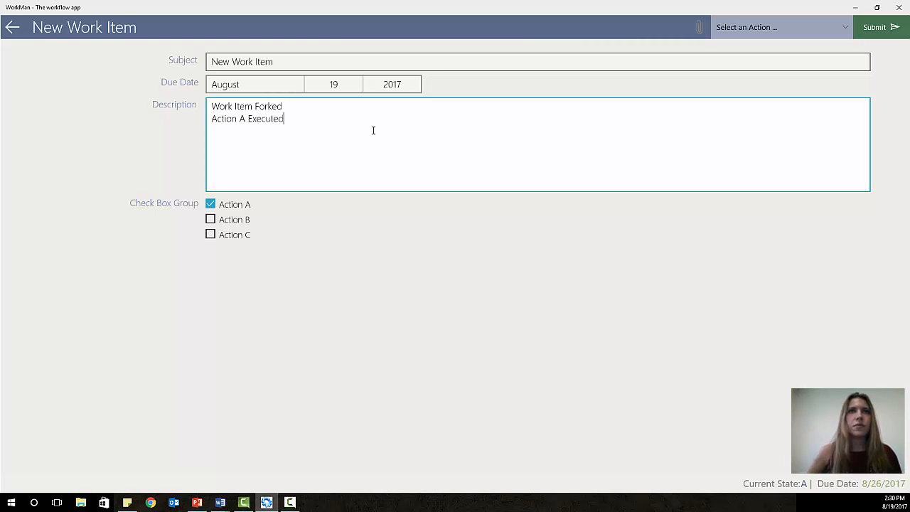
# Submit state A's work item with the Next action
pyautogui.click(806, 34)
pyautogui.click(760, 32)
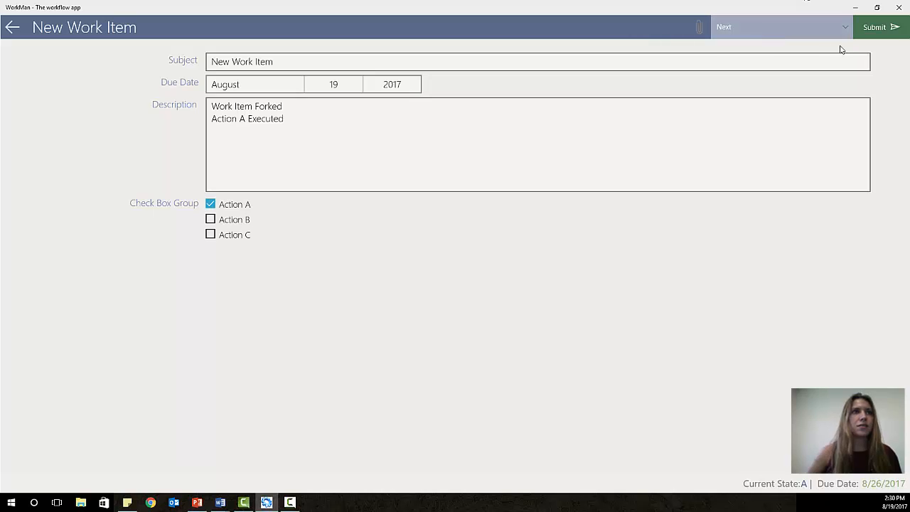
pyautogui.click(874, 27)
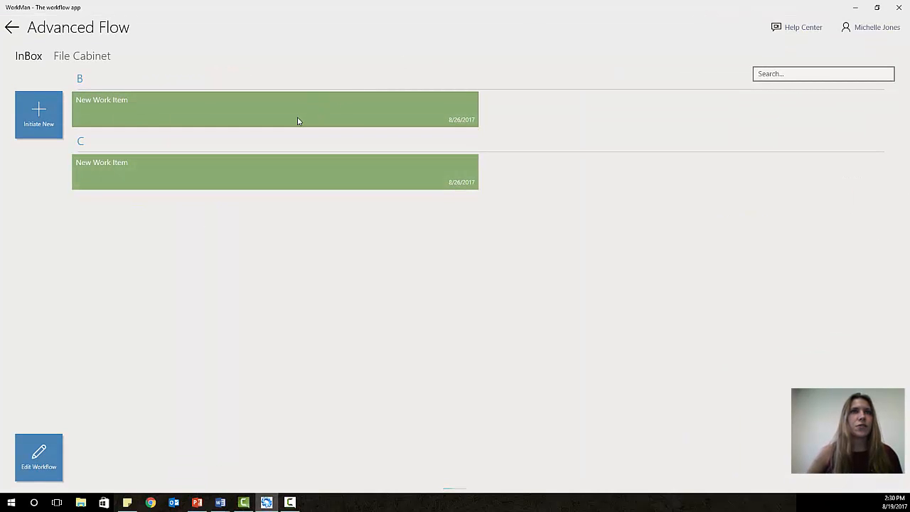
# Open state B's work item and add Action B Executed on a new line of the description
pyautogui.click(299, 120)
pyautogui.click(305, 127)
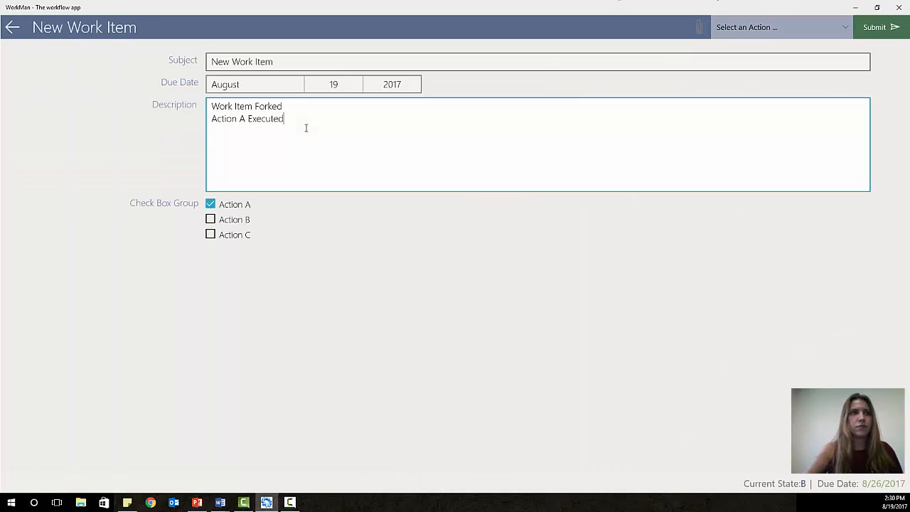
pyautogui.press('Return')
pyautogui.write('Action C')
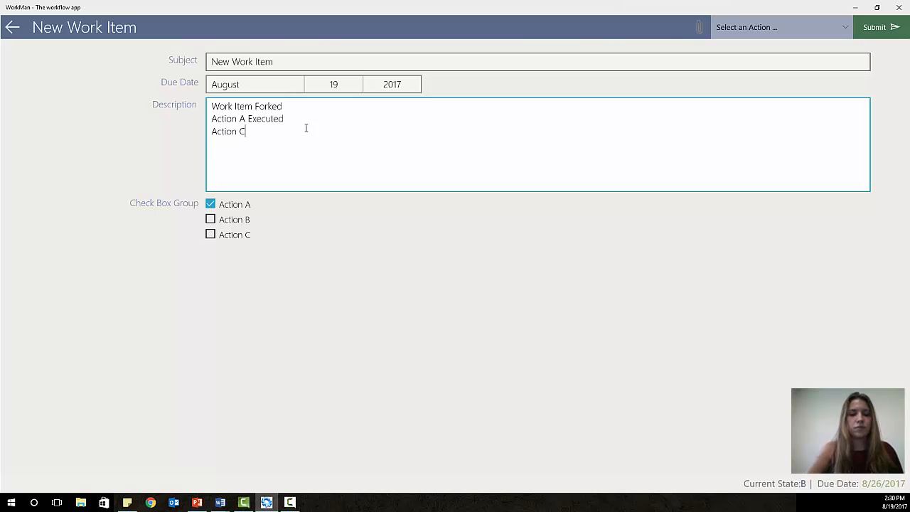
pyautogui.press('BackSpace')
pyautogui.write('B e')
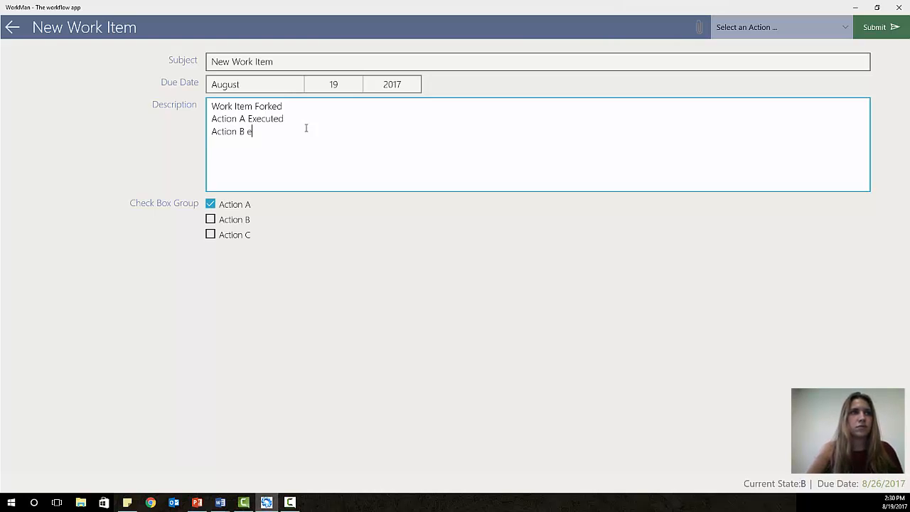
pyautogui.write('X')
pyautogui.press('BackSpace')
pyautogui.press('BackSpace')
pyautogui.write('Exec')
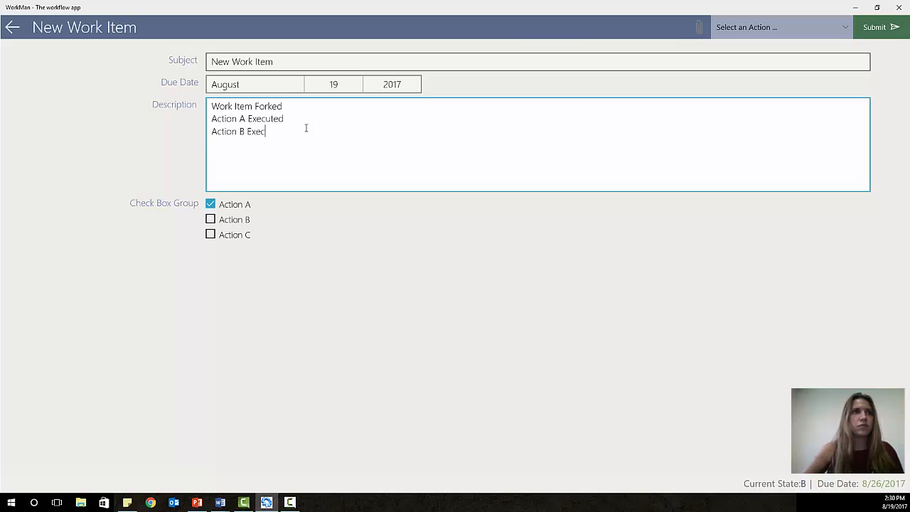
pyautogui.write('uted')
# Check Action B and submit state B's work item with the Next action
pyautogui.click(211, 219)
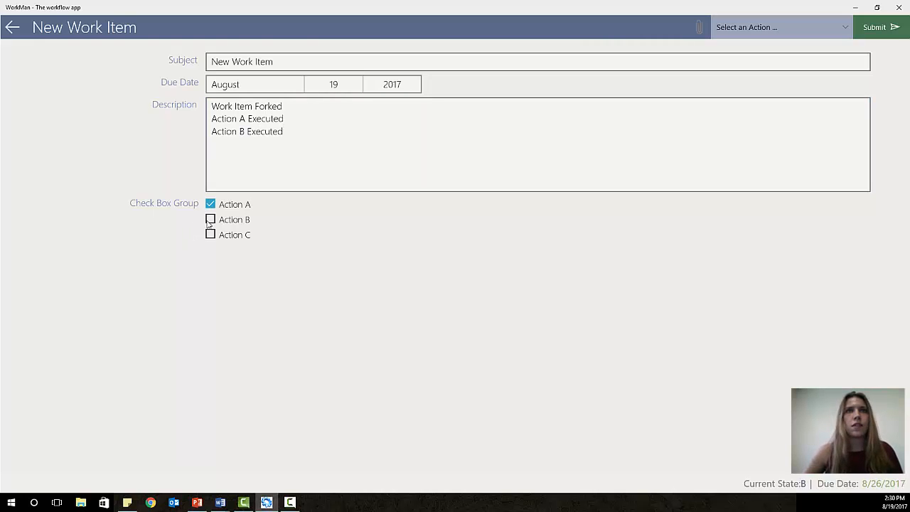
pyautogui.click(739, 26)
pyautogui.click(736, 39)
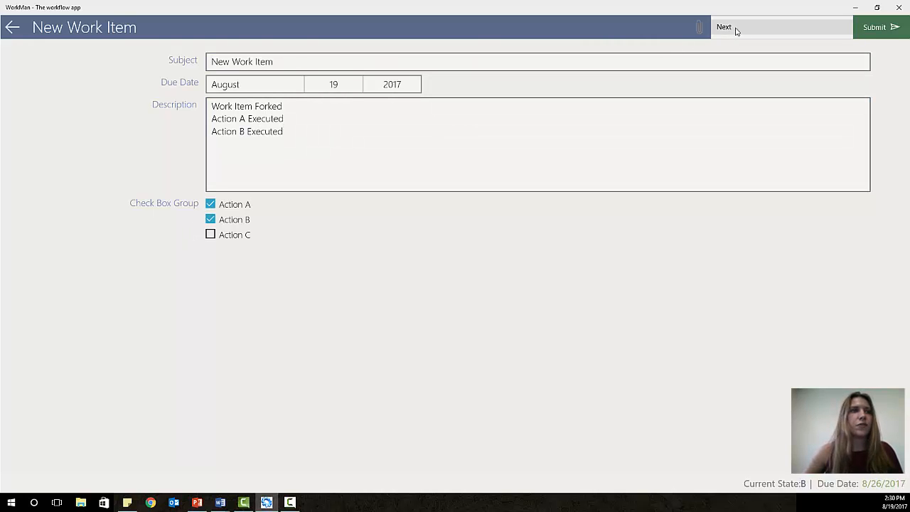
pyautogui.click(888, 29)
# In state C's work item, check Action C and add another Action B Executed line to the description
pyautogui.click(261, 116)
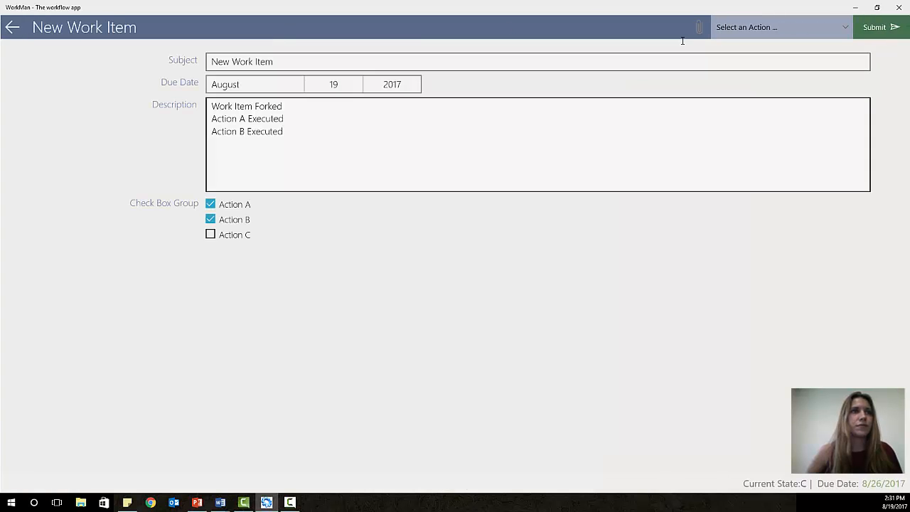
pyautogui.click(210, 235)
pyautogui.click(311, 148)
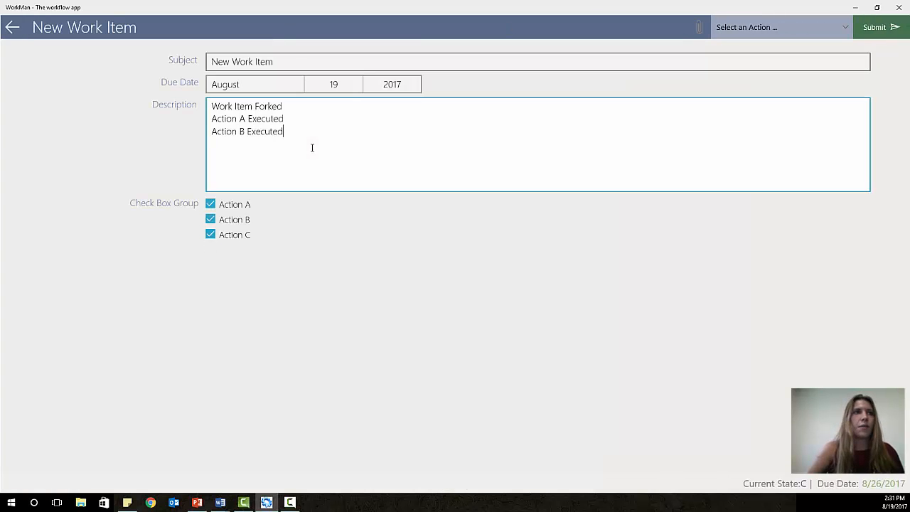
pyautogui.write('Action')
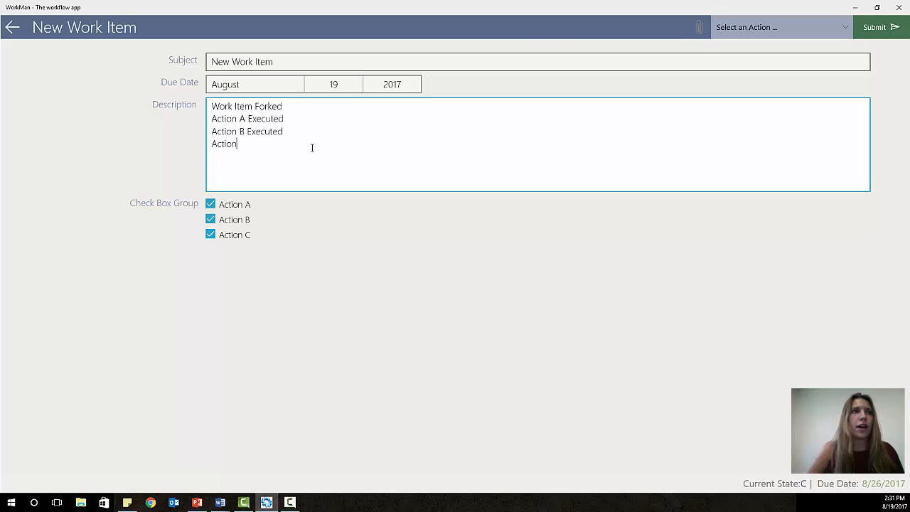
pyautogui.write(' B Executed')
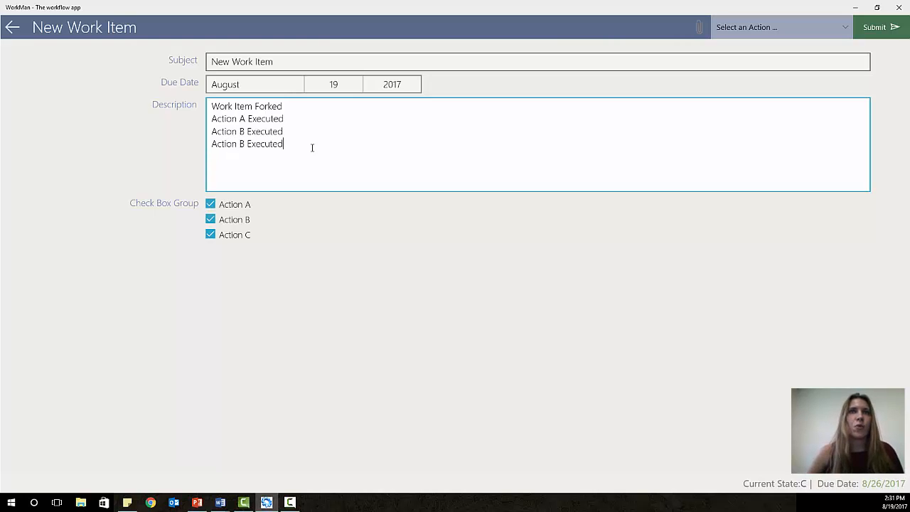
# Submit state C's work item with the Next action
pyautogui.click(796, 27)
pyautogui.click(743, 26)
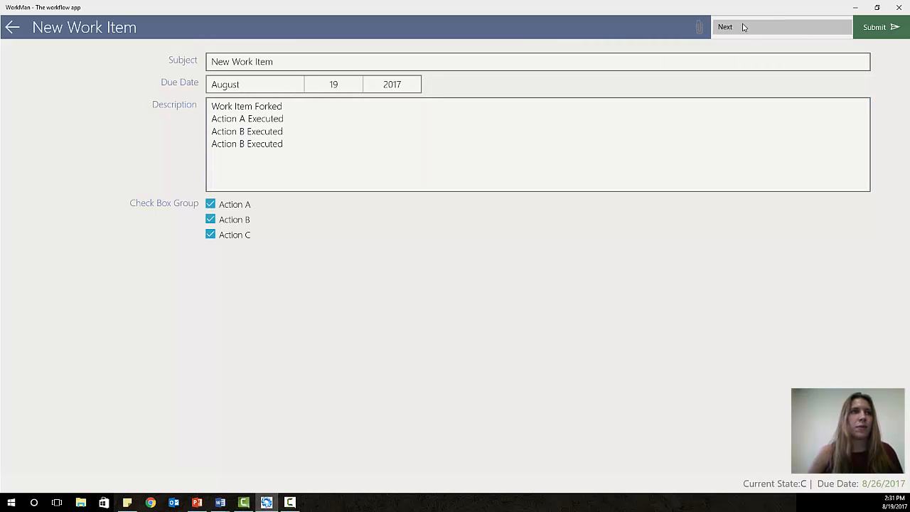
pyautogui.click(364, 136)
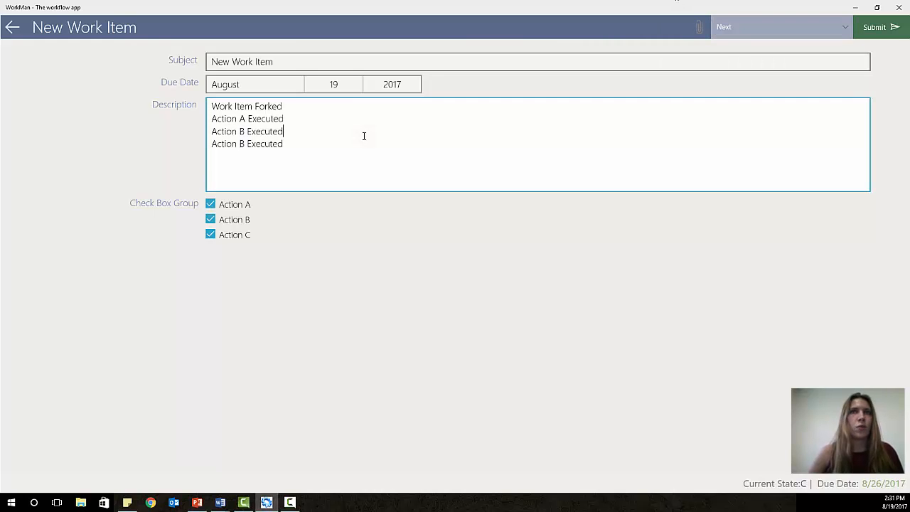
pyautogui.click(879, 31)
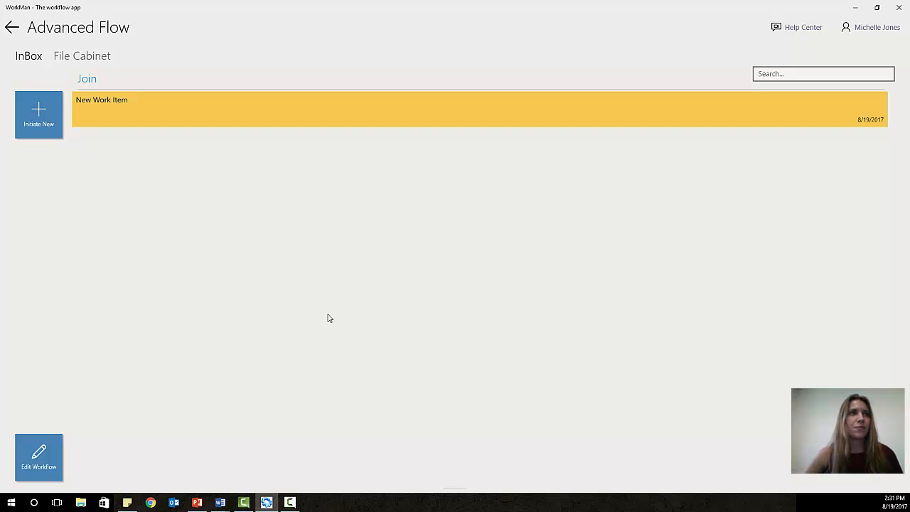
# Open New Work Item in the Join state, select its available action and submit it
pyautogui.click(193, 107)
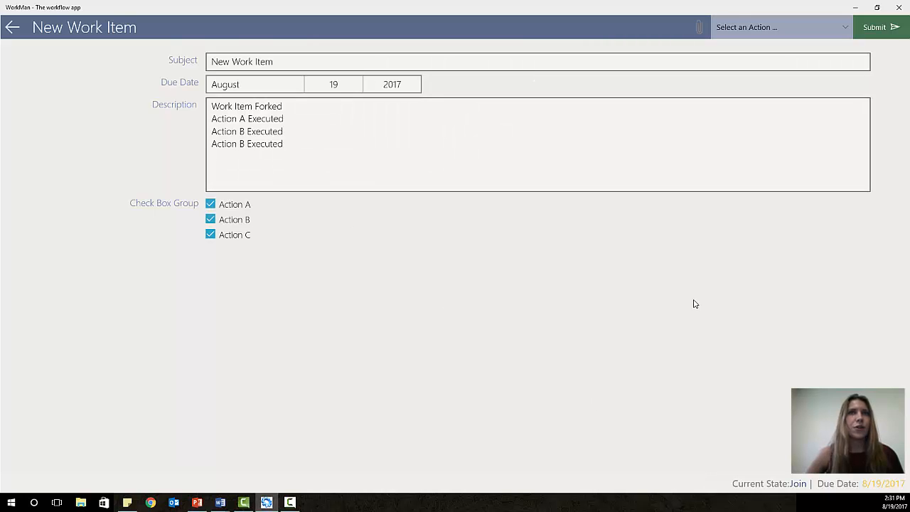
pyautogui.click(747, 28)
pyautogui.click(741, 29)
pyautogui.click(874, 27)
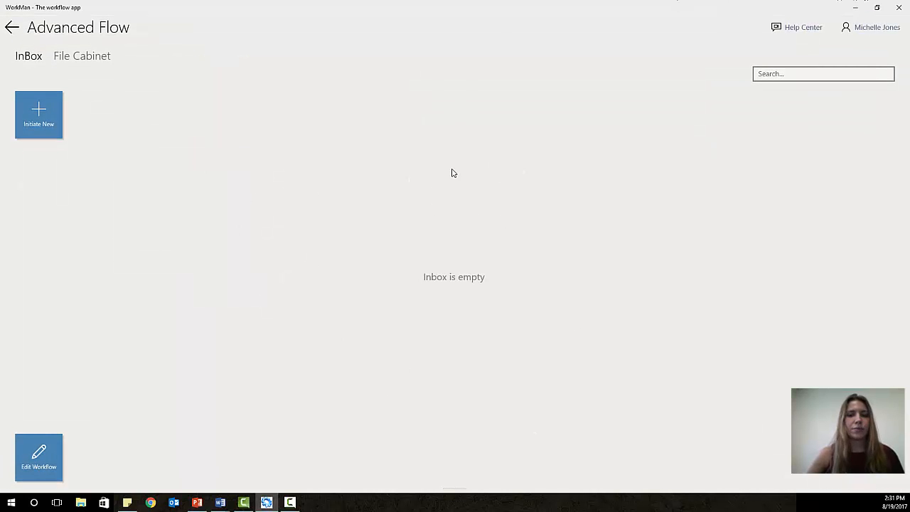
pyautogui.hotkey('alt', 'Tab')
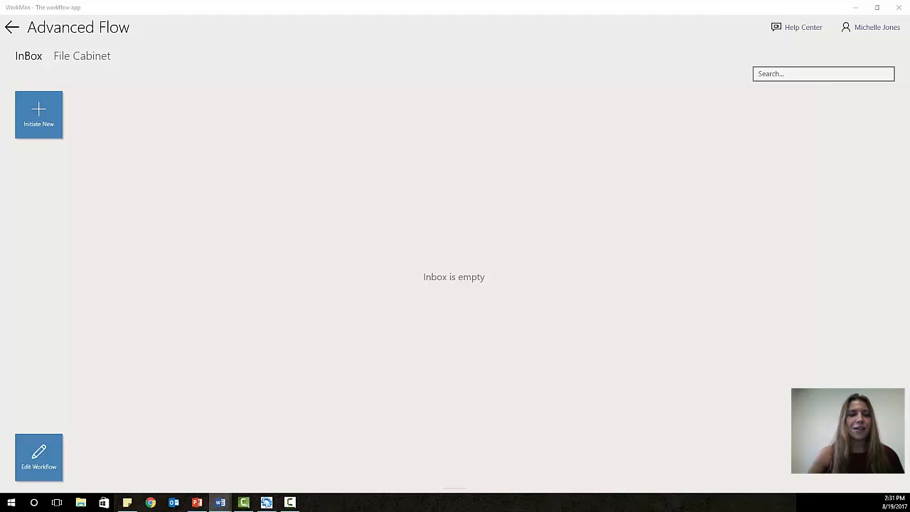